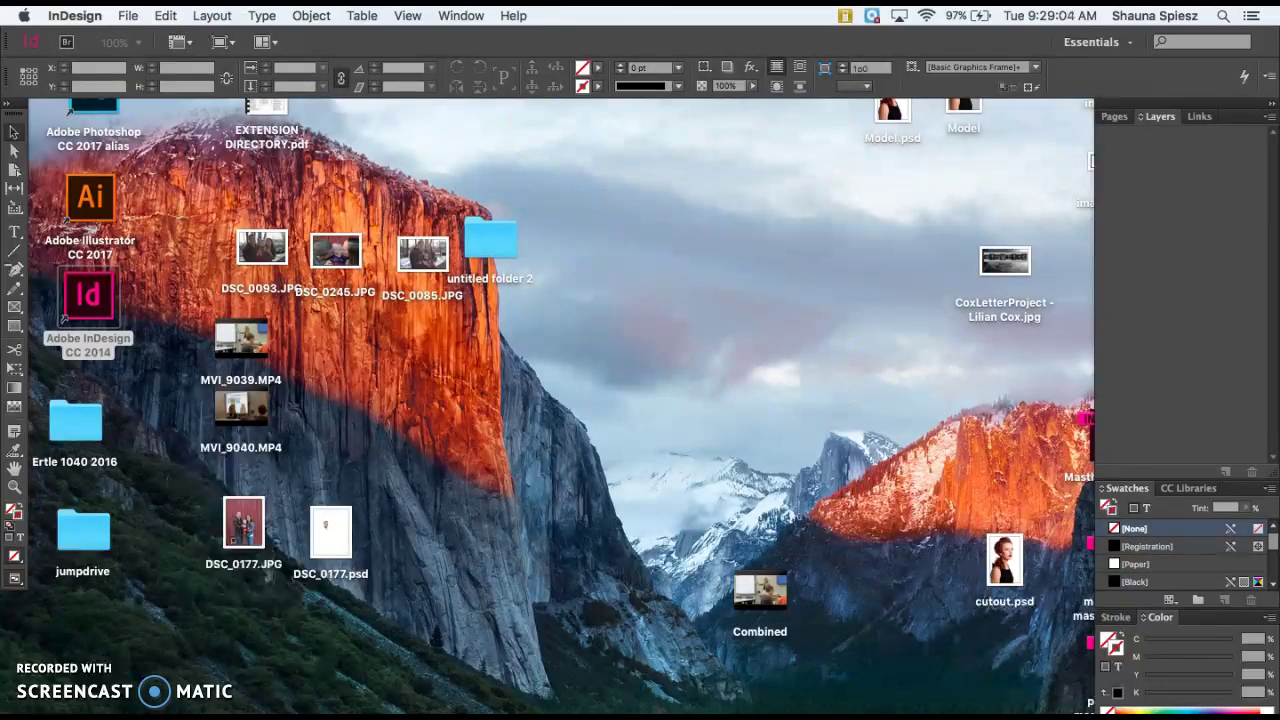
Create a new Letter-size document with a .25 in (0p3) bleed on all four sides
{"action": "left_click", "coordinate": [128, 15]}
{"action": "mouse_move", "coordinate": [134, 37]}
{"action": "left_click", "coordinate": [224, 40]}
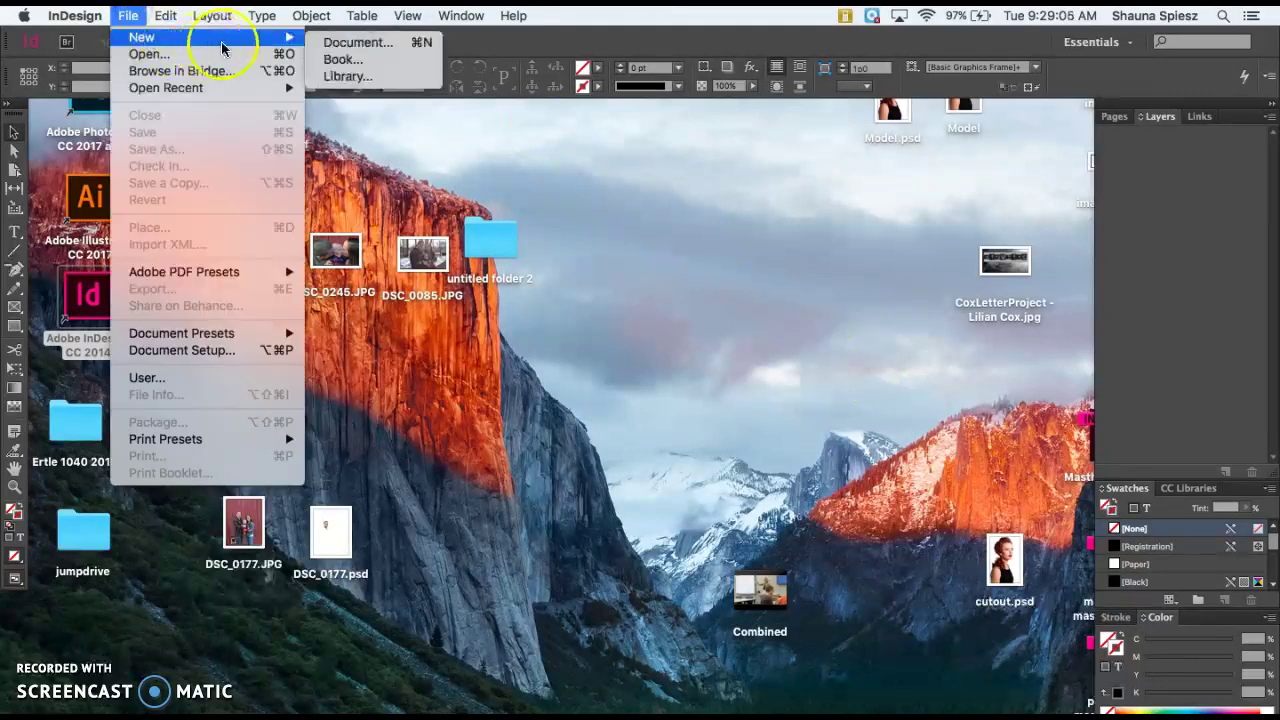
{"action": "left_click", "coordinate": [340, 42]}
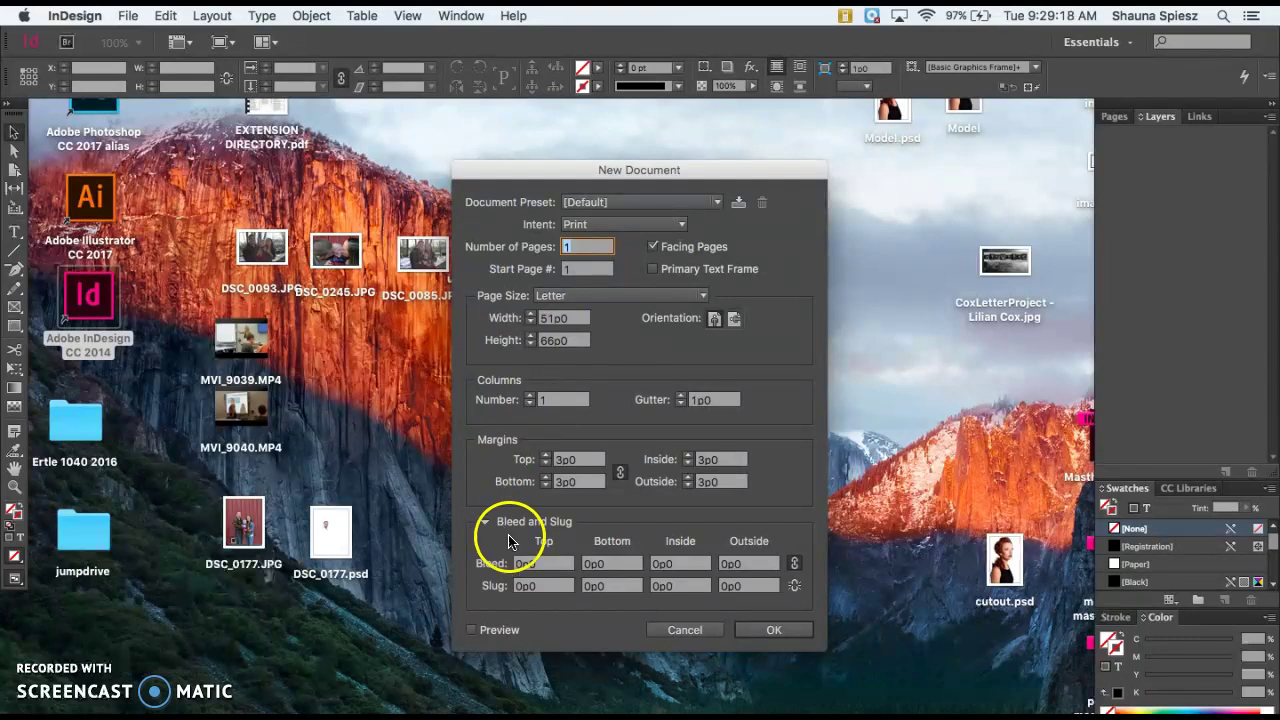
{"action": "left_click", "coordinate": [535, 566]}
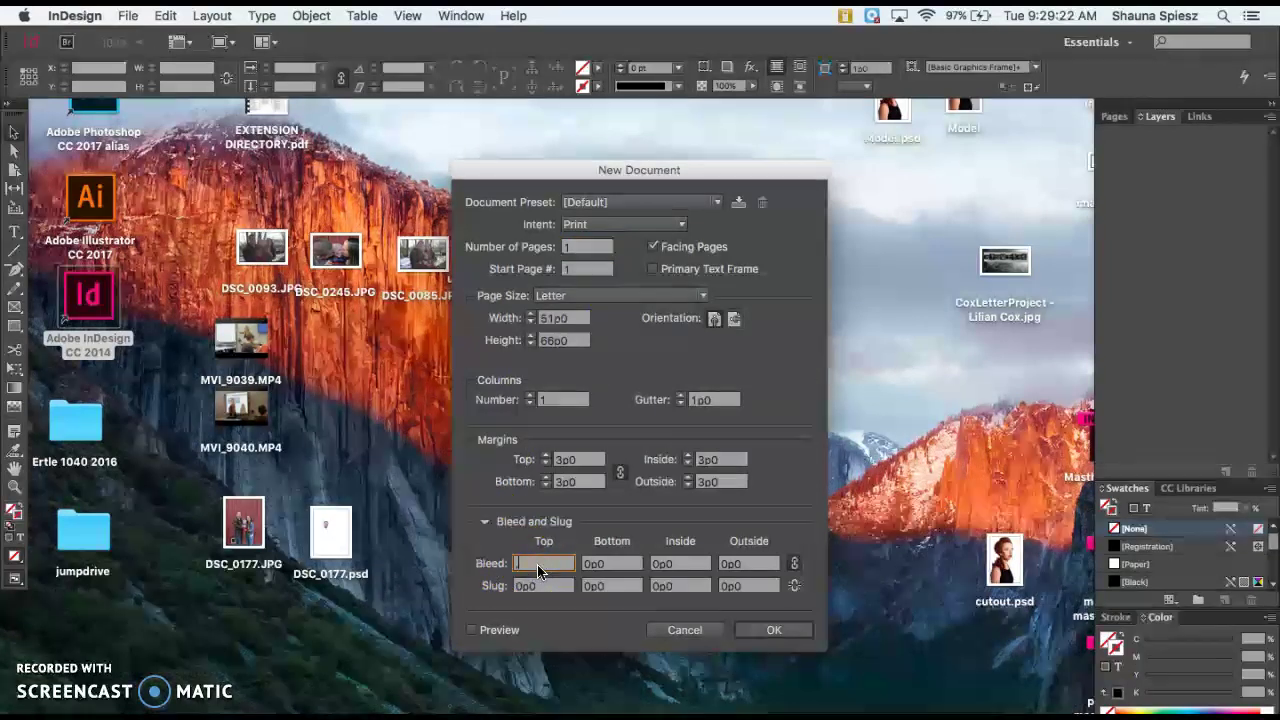
{"action": "type", "text": ".25"}
{"action": "key", "text": "Tab"}
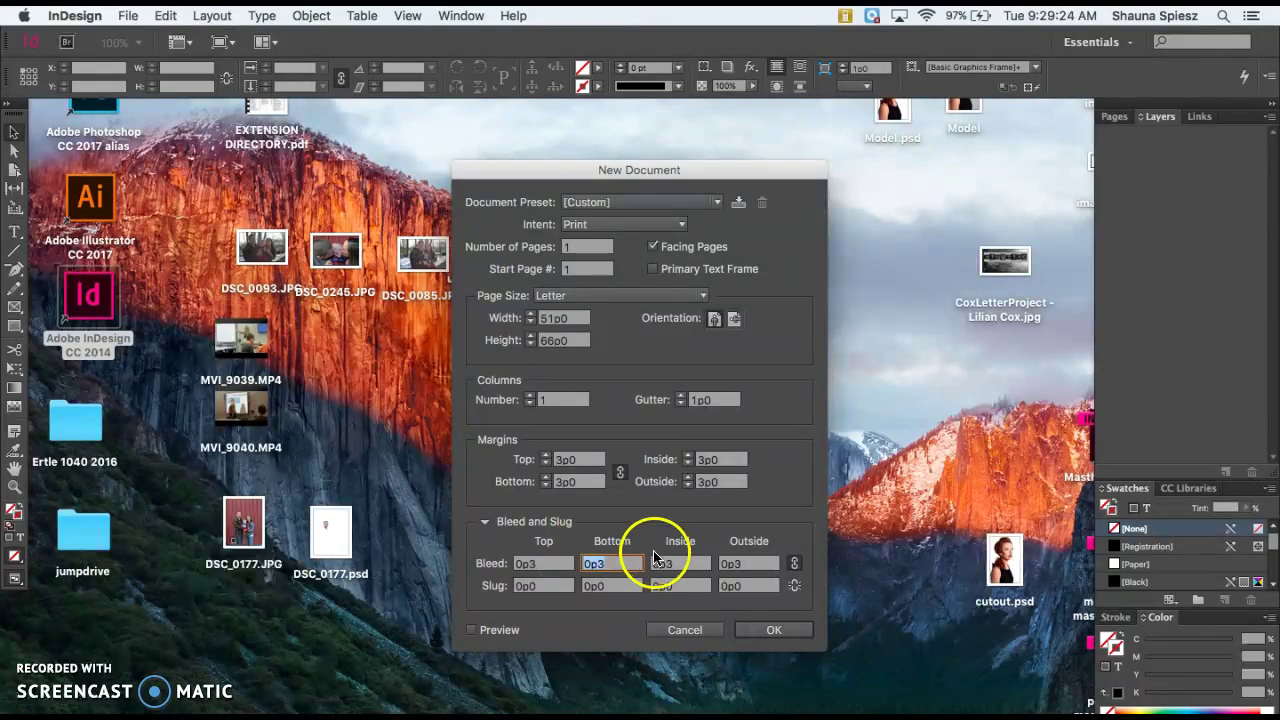
{"action": "left_click", "coordinate": [788, 629]}
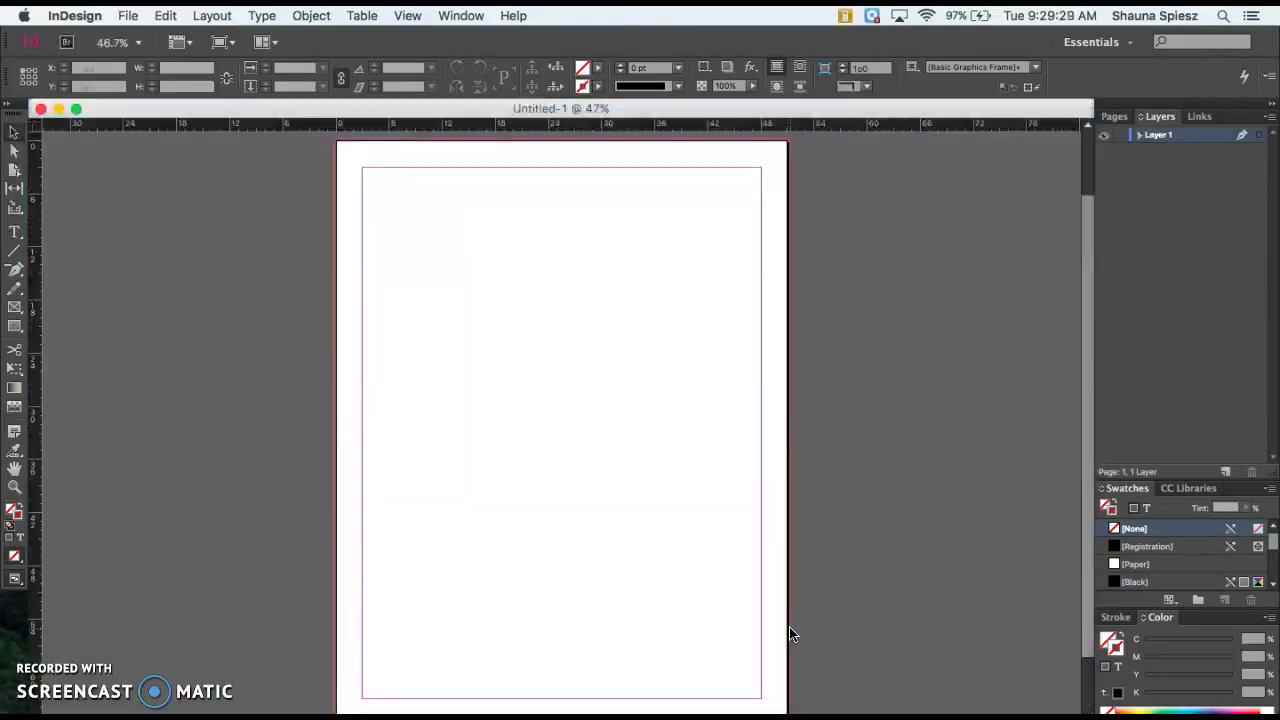
Finish creating Untitled-1 and rename Layer 1 to Background in Layer Options
{"action": "left_click", "coordinate": [695, 472]}
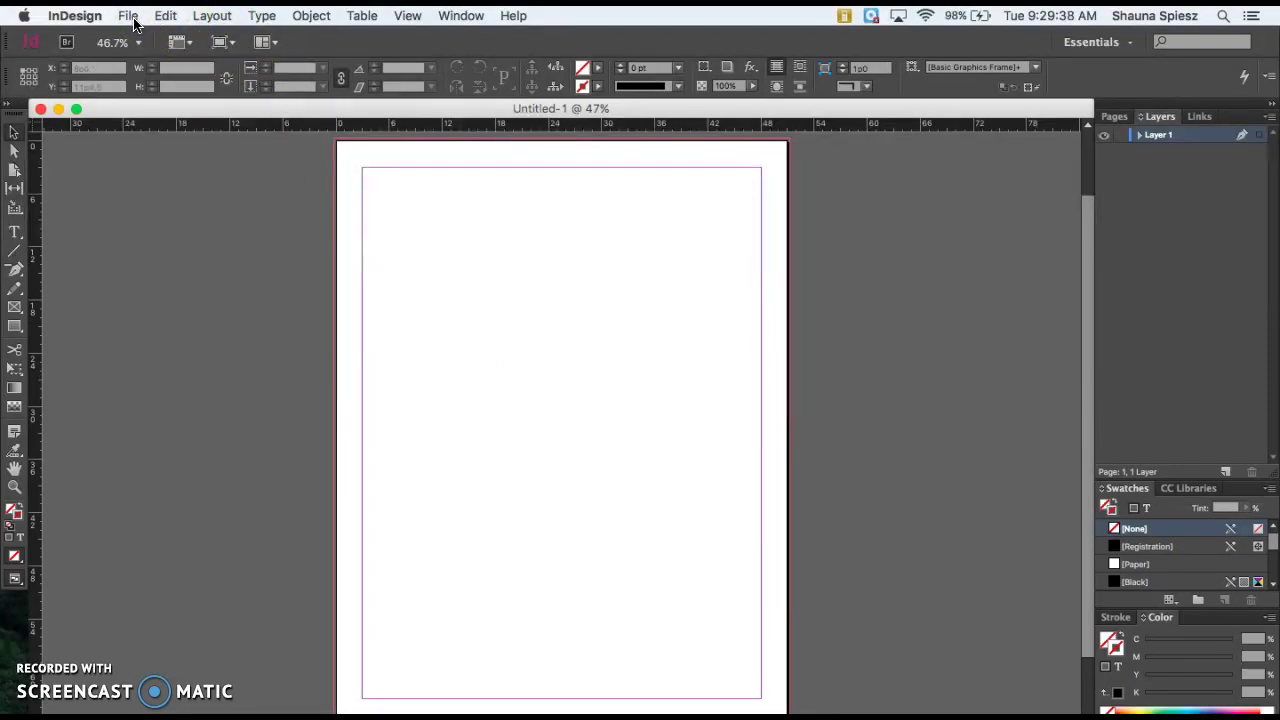
{"action": "left_click", "coordinate": [1170, 135]}
{"action": "left_click", "coordinate": [1134, 137]}
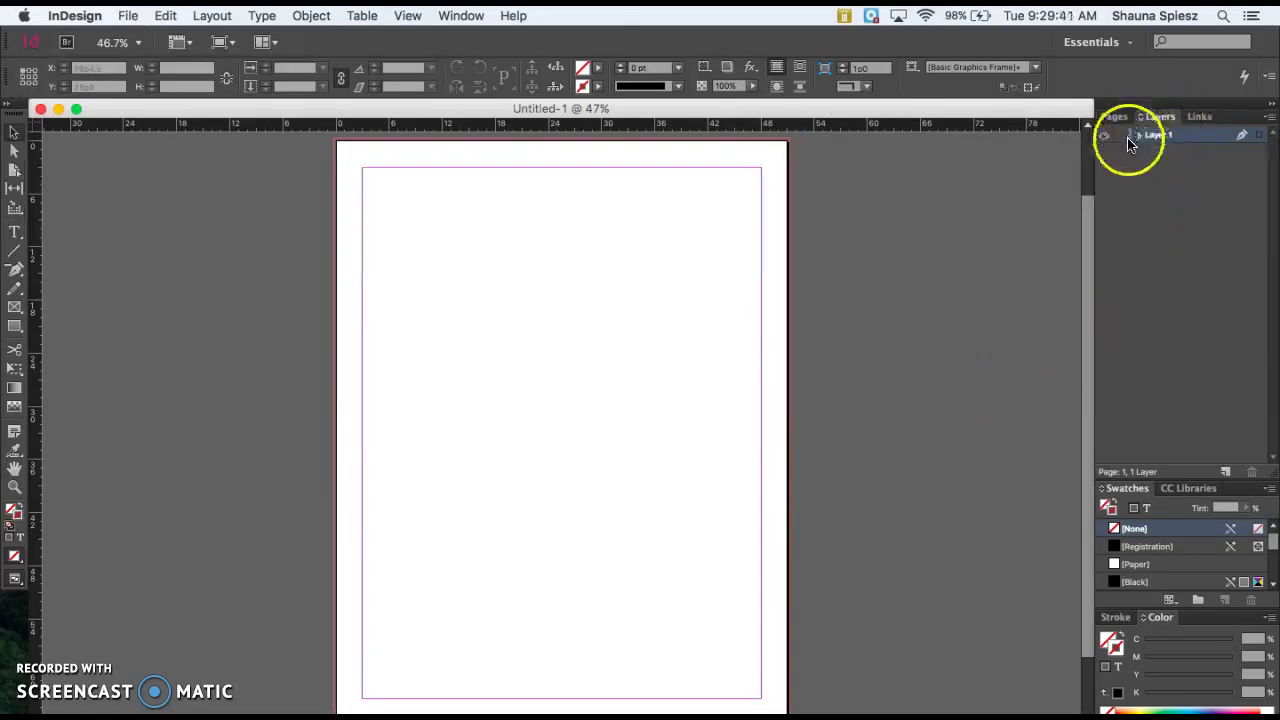
{"action": "double_click", "coordinate": [1181, 137]}
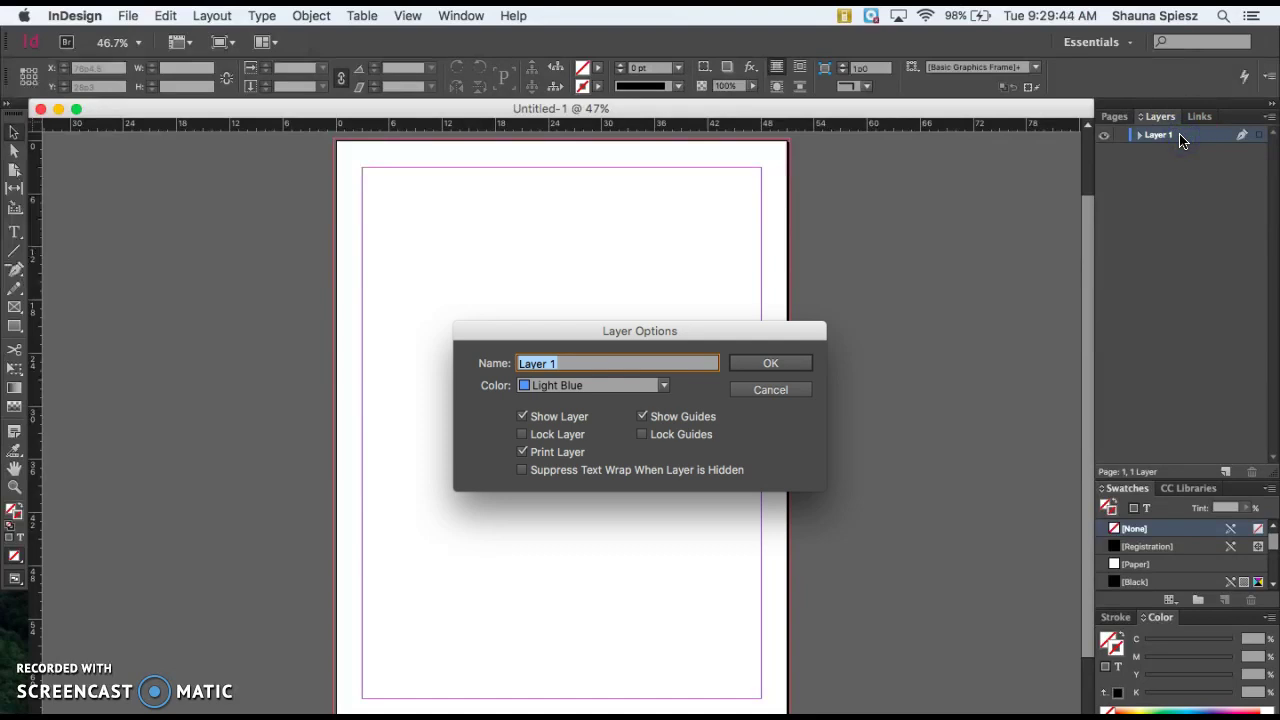
{"action": "type", "text": "Background"}
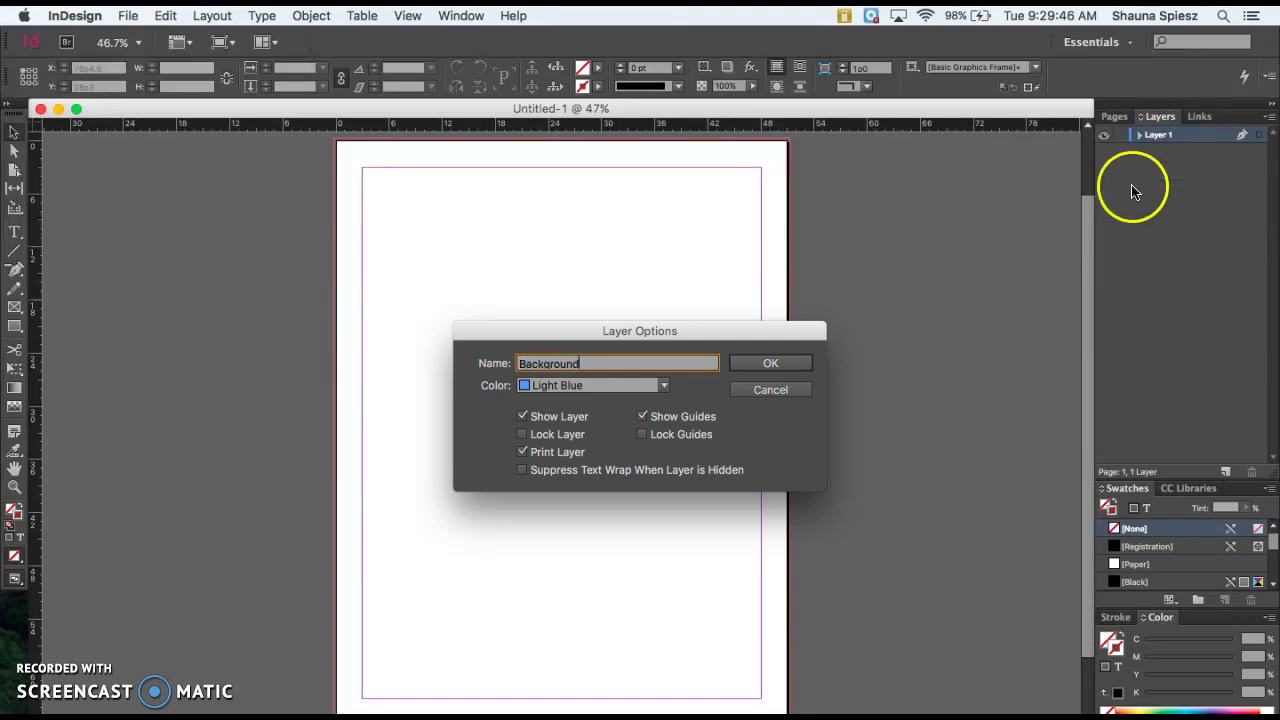
{"action": "left_click", "coordinate": [770, 364]}
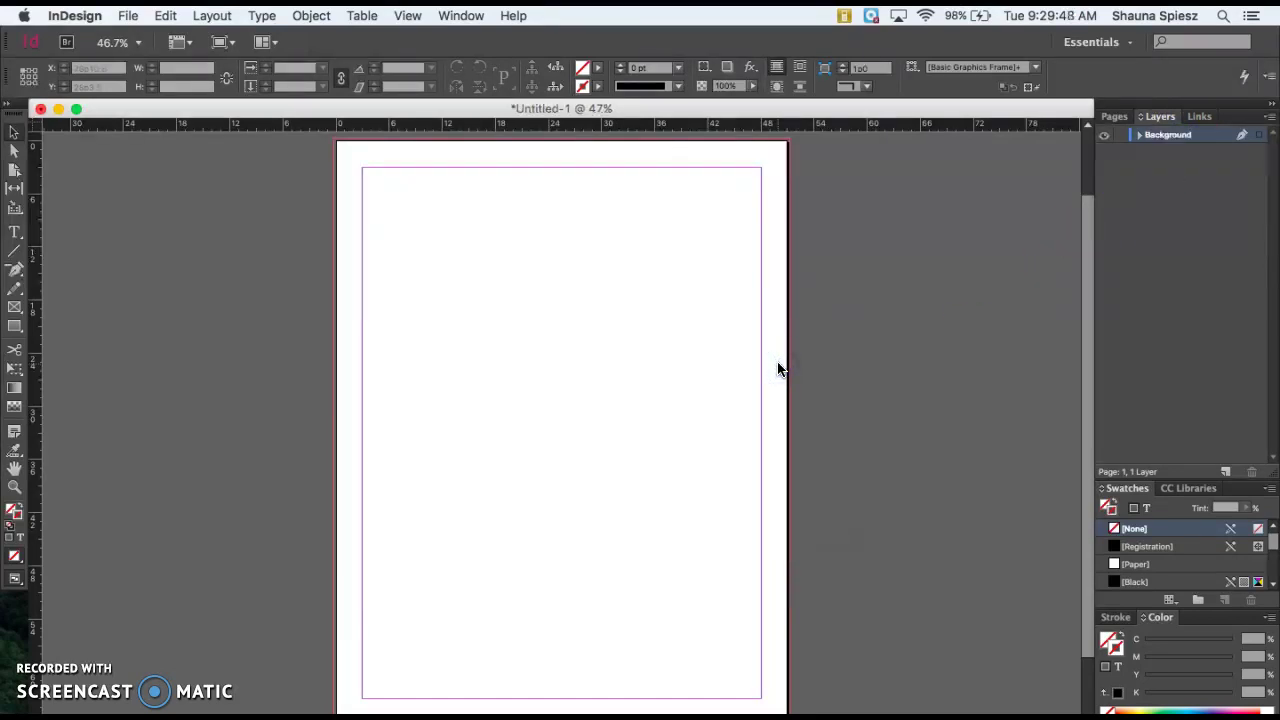
Add a new layer above Background and name it Masthead
{"action": "left_click", "coordinate": [1227, 472]}
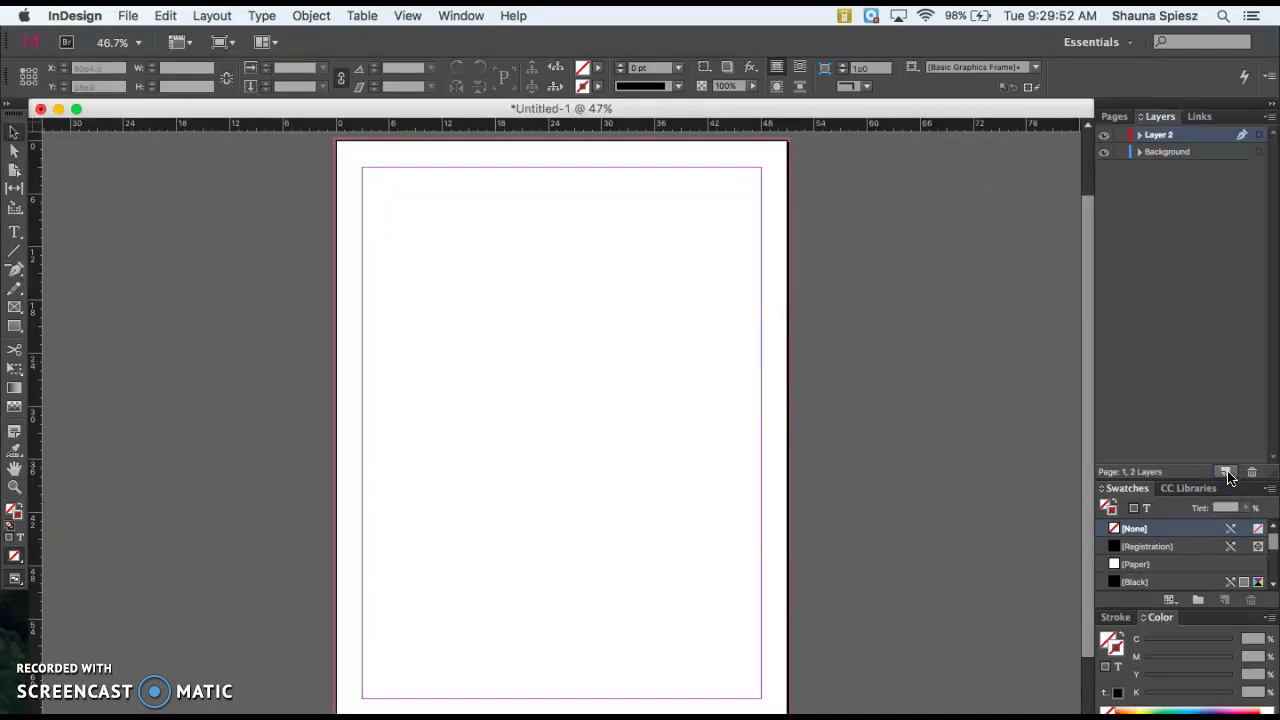
{"action": "double_click", "coordinate": [1190, 140]}
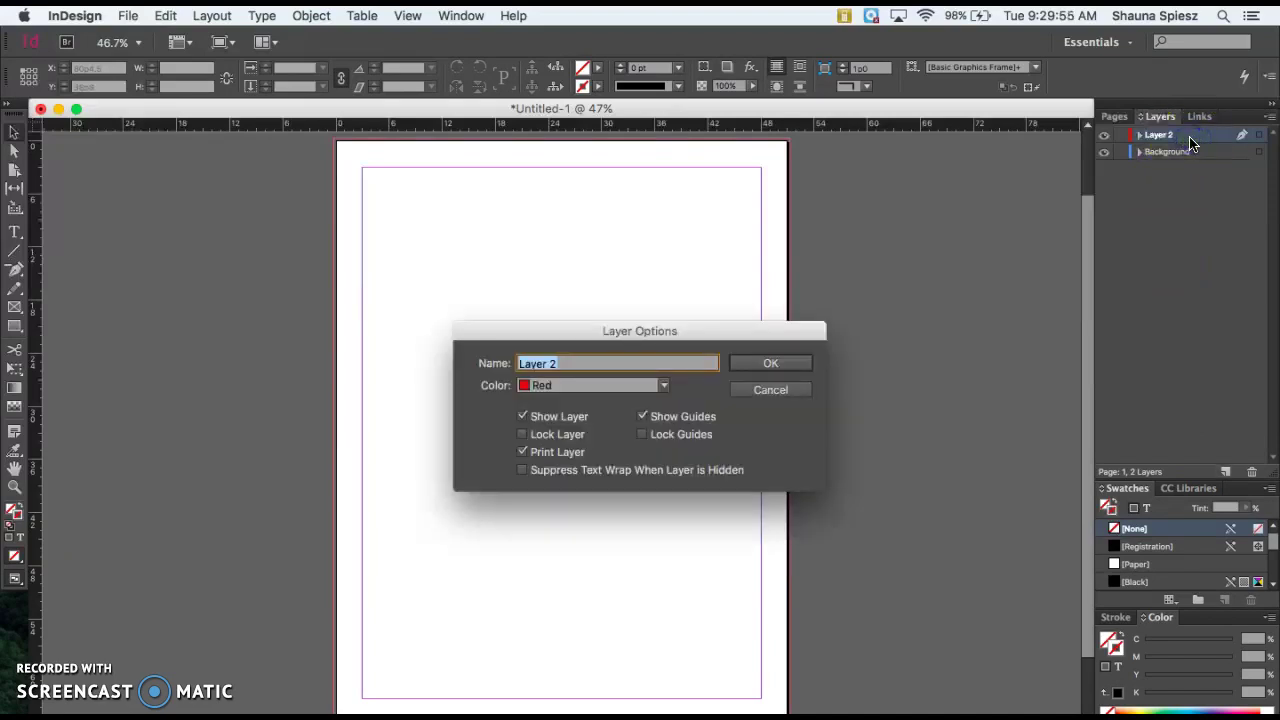
{"action": "type", "text": "Masthead"}
{"action": "left_click", "coordinate": [780, 364]}
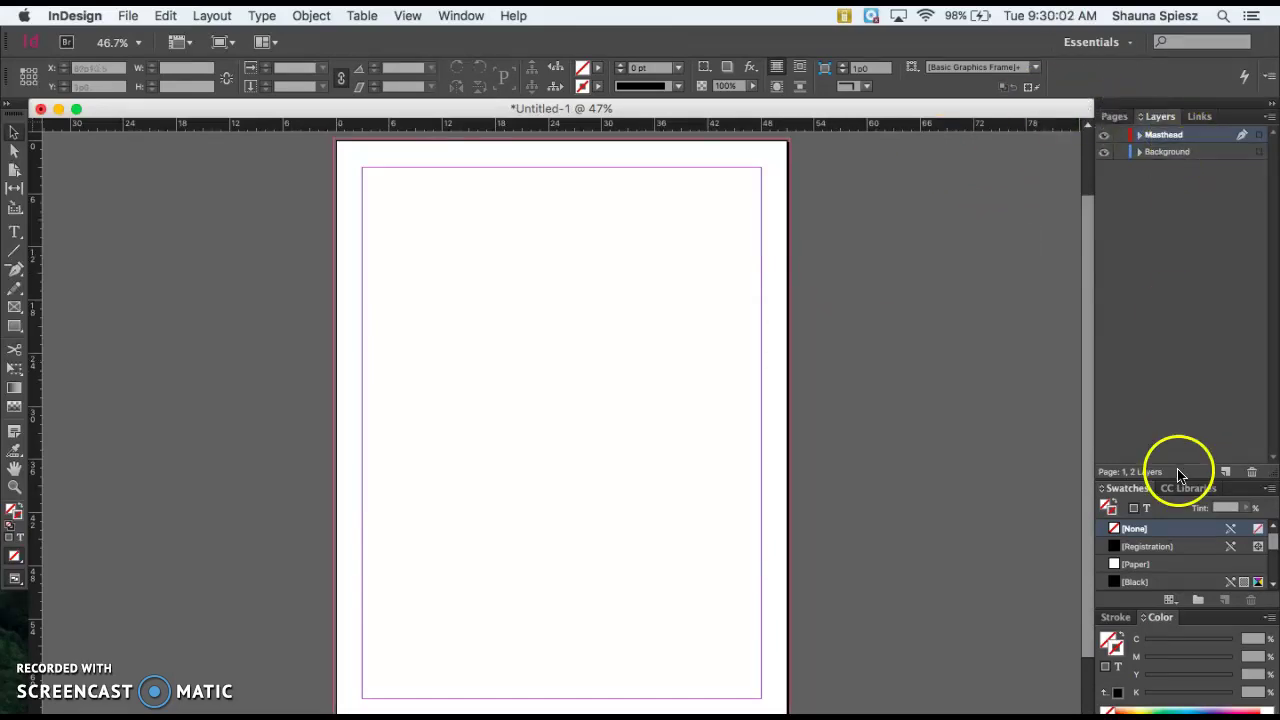
Add a third layer and name it Cutout
{"action": "left_click", "coordinate": [1225, 472]}
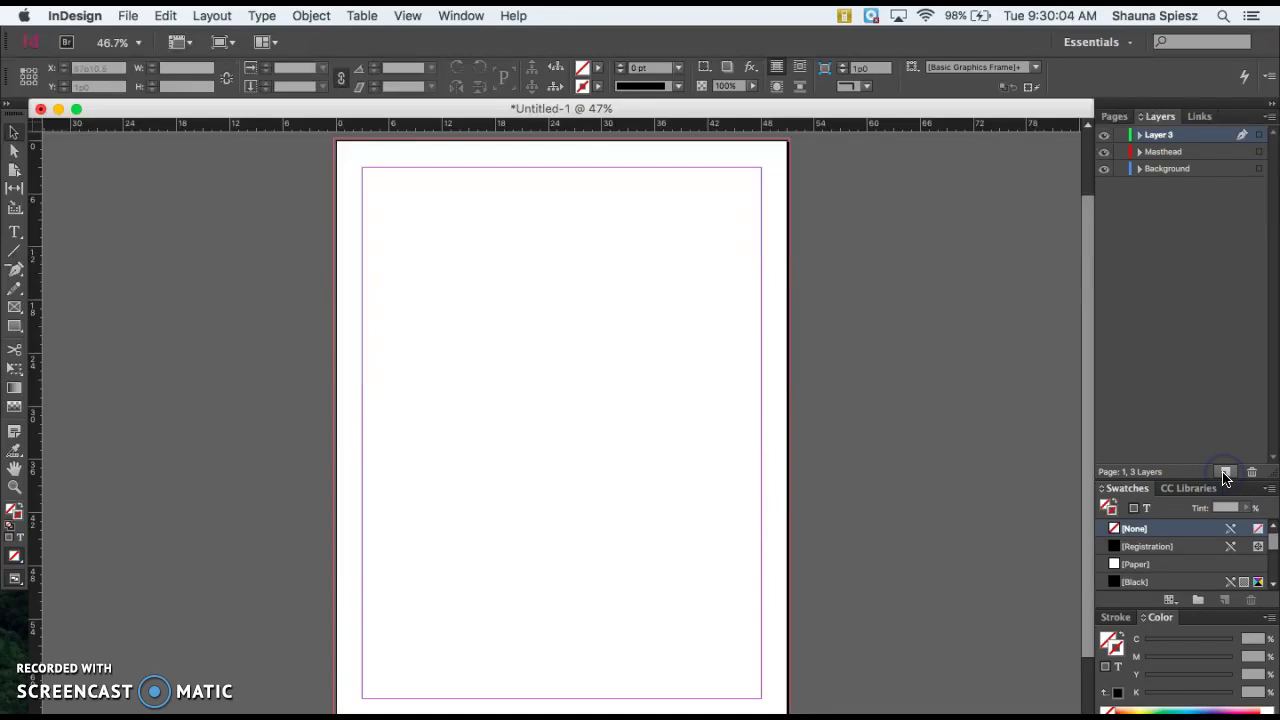
{"action": "double_click", "coordinate": [1190, 135]}
{"action": "type", "text": "Cu"}
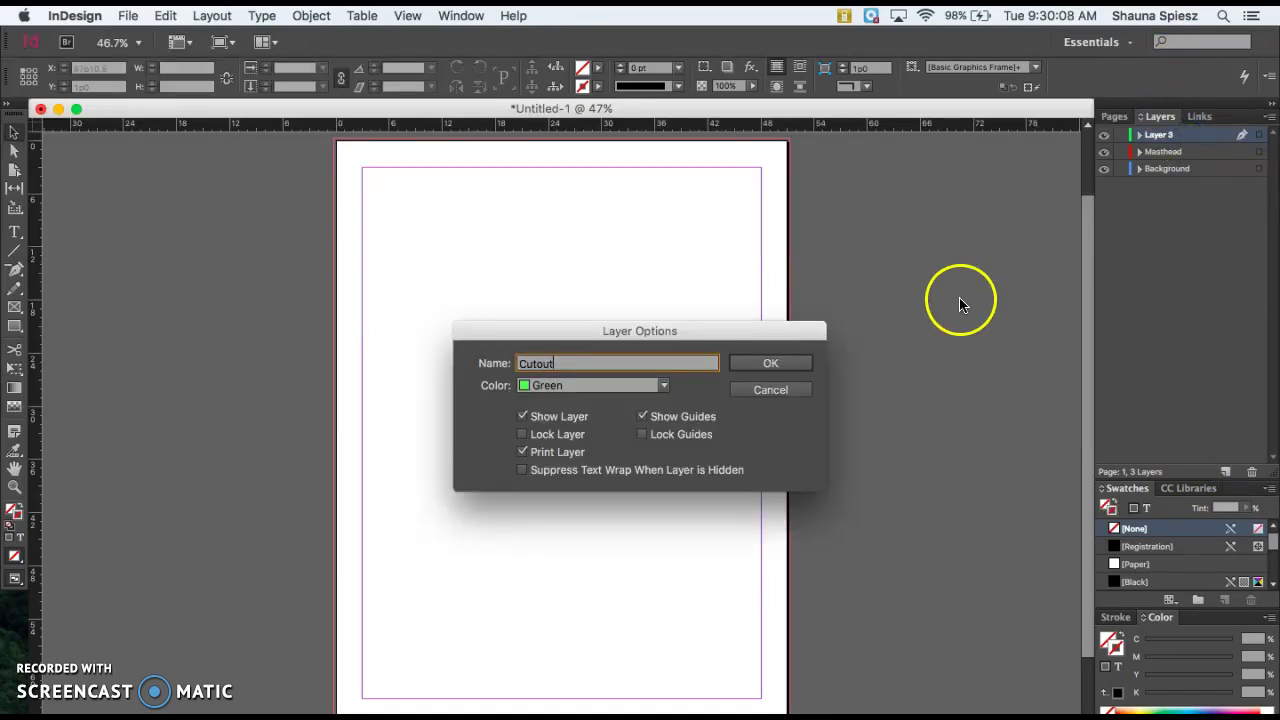
{"action": "type", "text": "tout"}
{"action": "left_click", "coordinate": [800, 362]}
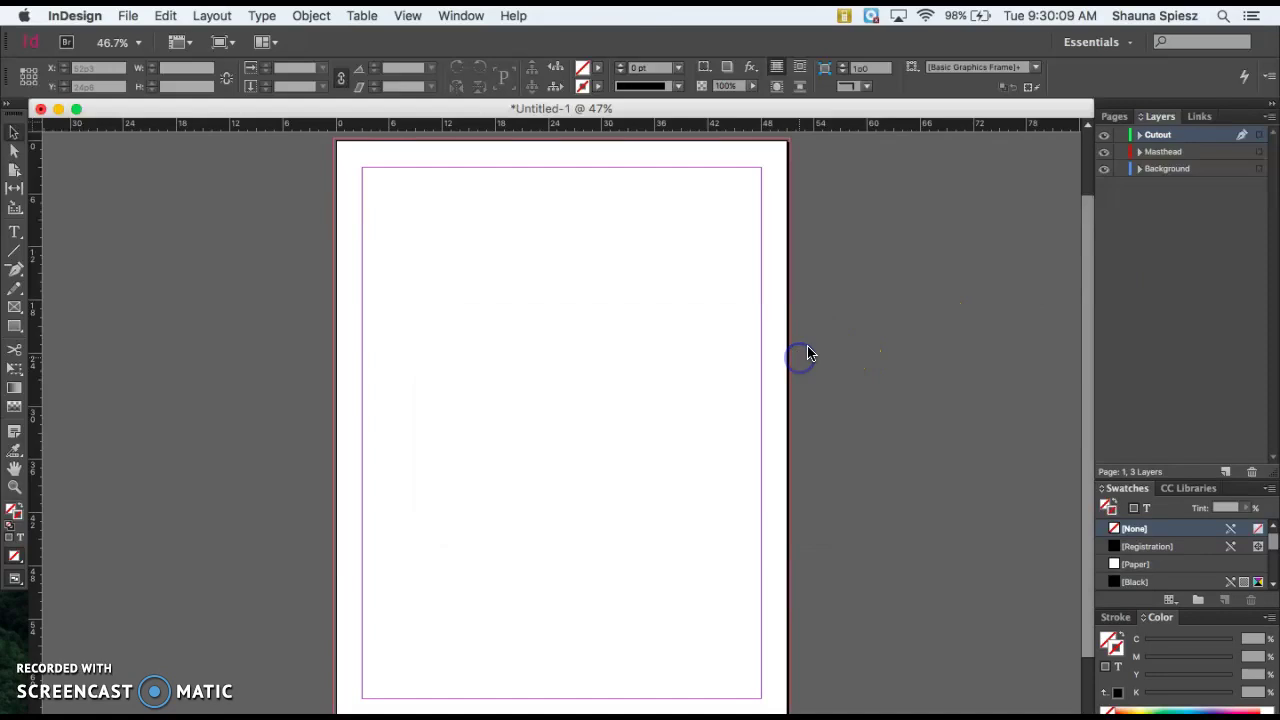
Target the Background layer and lock the Masthead and Cutout layers
{"action": "left_click", "coordinate": [1197, 177]}
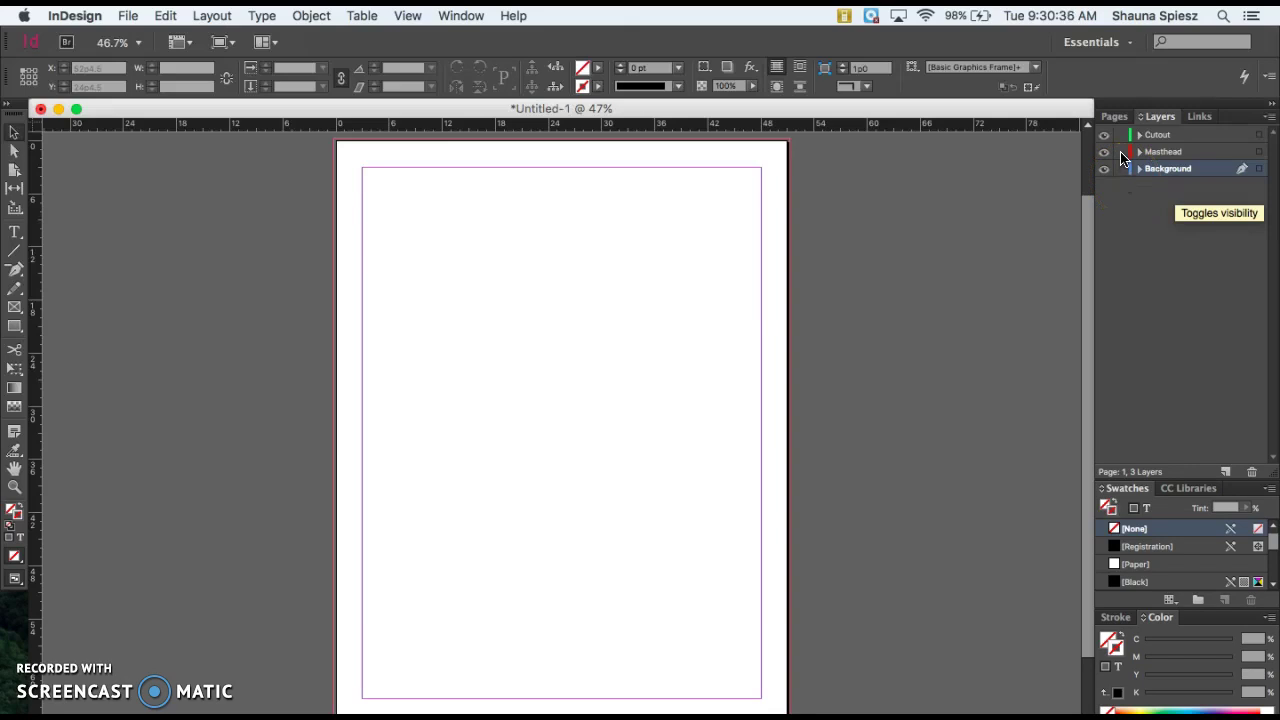
{"action": "left_click", "coordinate": [1121, 152]}
{"action": "left_click", "coordinate": [1121, 135]}
{"action": "left_click", "coordinate": [1195, 178]}
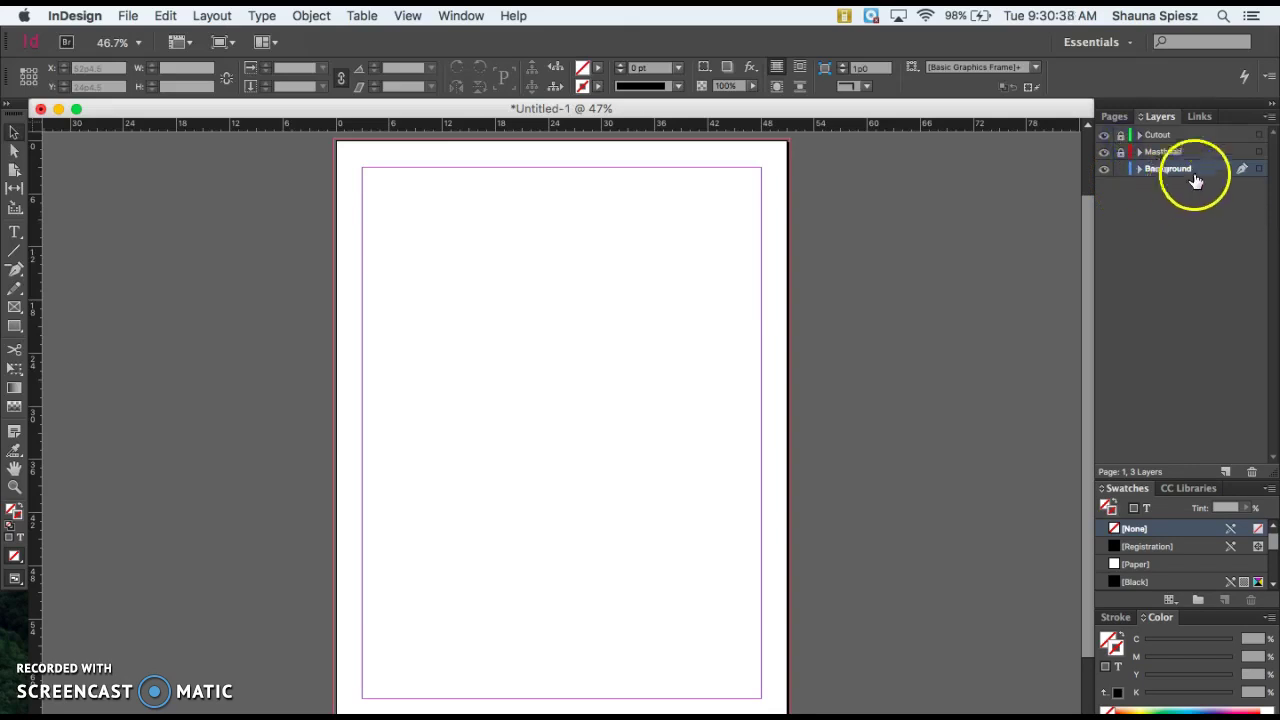
{"action": "key", "text": "Return"}
{"action": "left_click", "coordinate": [128, 15]}
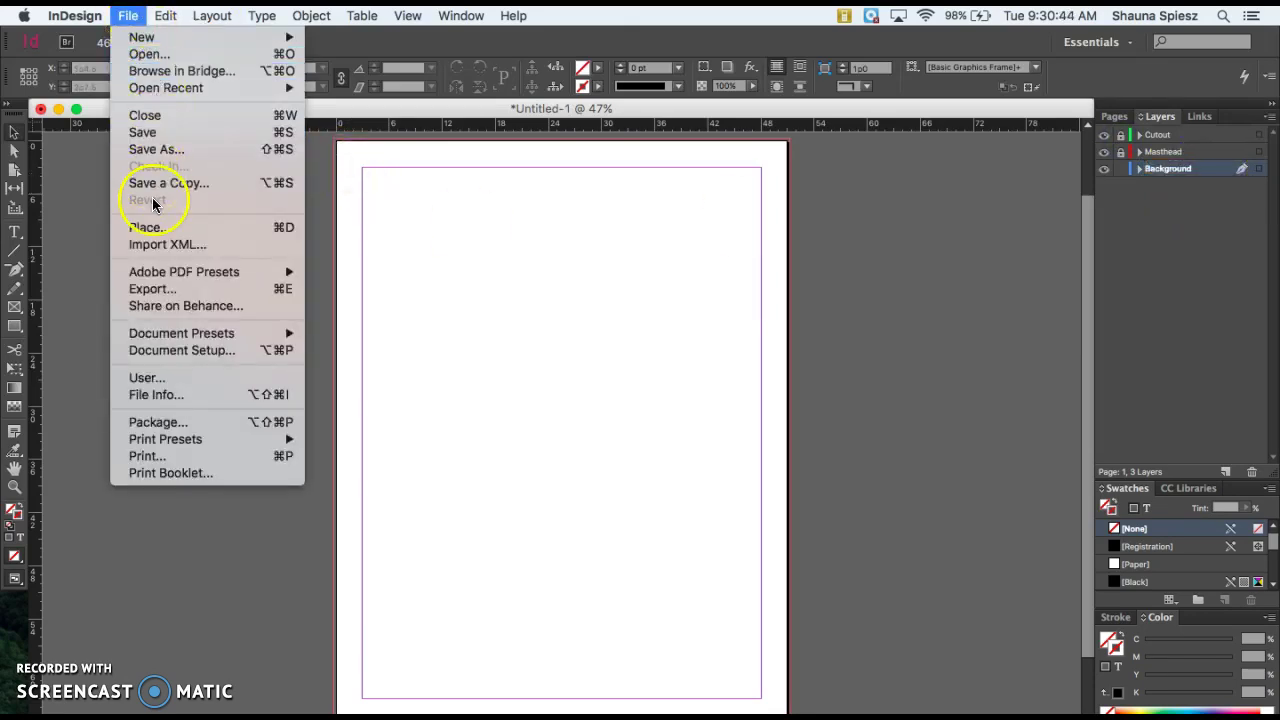
Use File > Place and select the Model JPEG on the Desktop instead of cutout.psd
{"action": "left_click", "coordinate": [158, 228]}
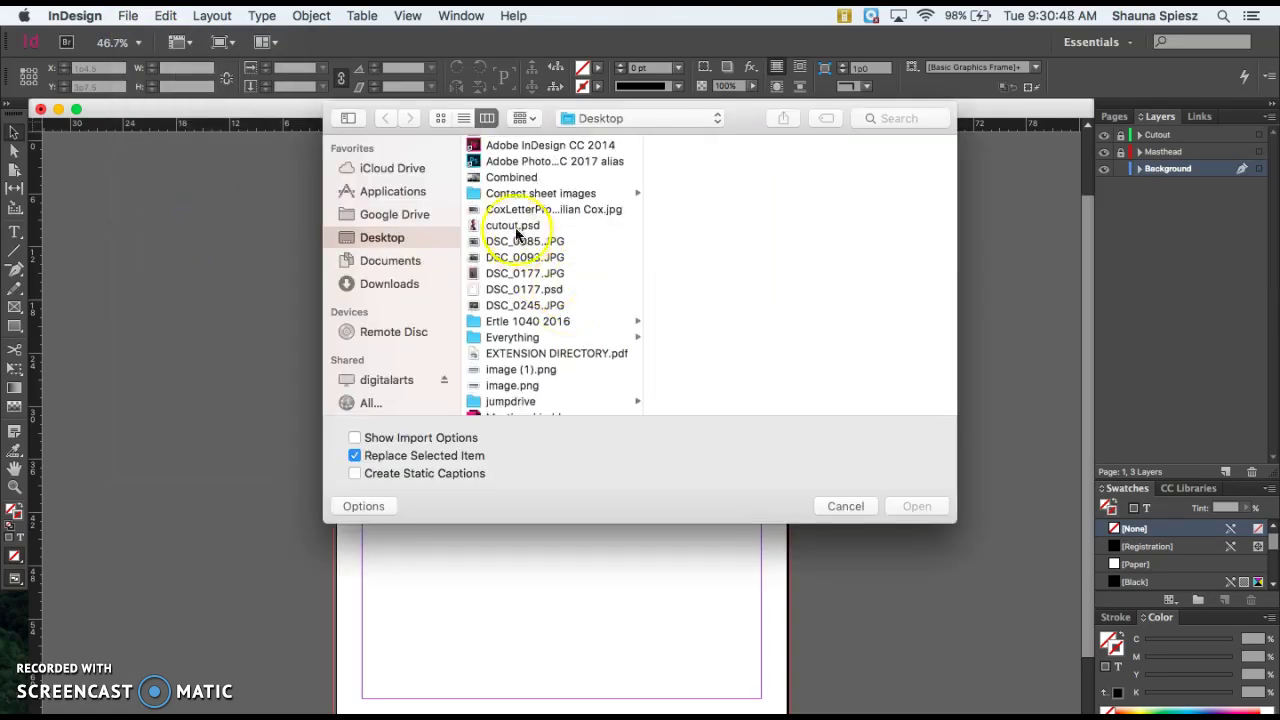
{"action": "scroll", "coordinate": [516, 229], "scroll_direction": "up", "scroll_amount": 1}
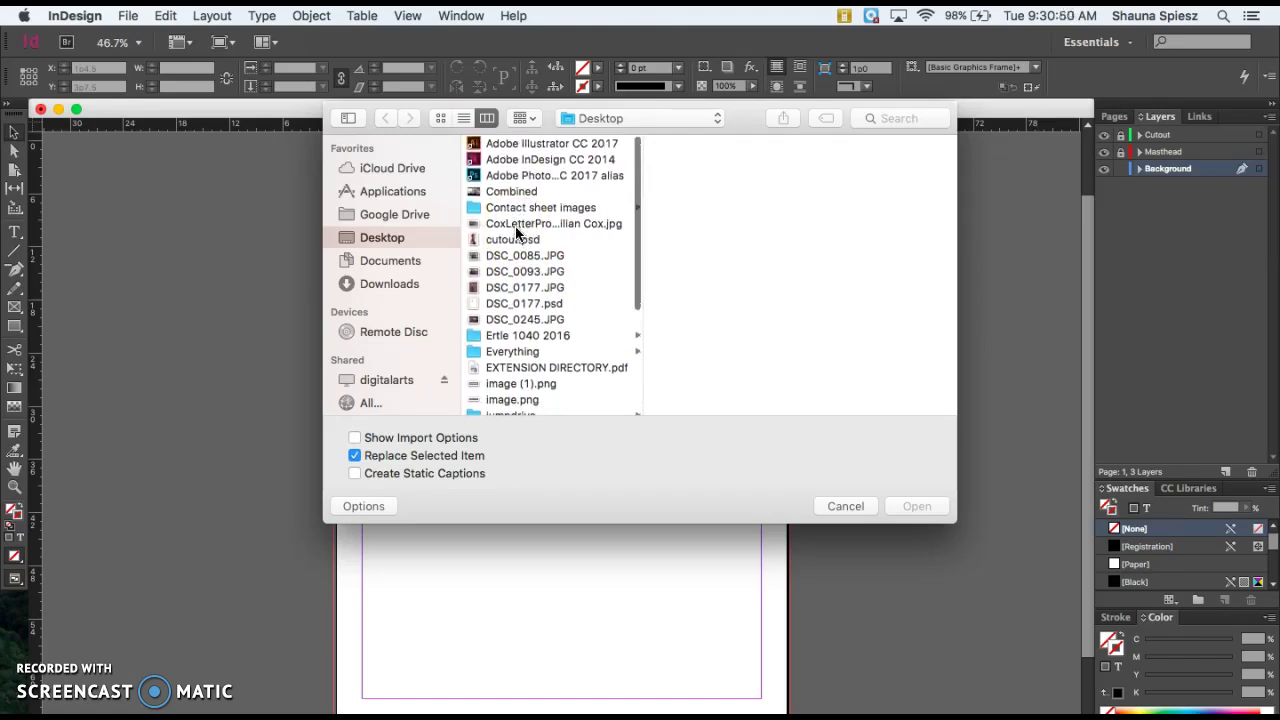
{"action": "scroll", "coordinate": [516, 232], "scroll_direction": "down", "scroll_amount": 2}
{"action": "left_click", "coordinate": [516, 212]}
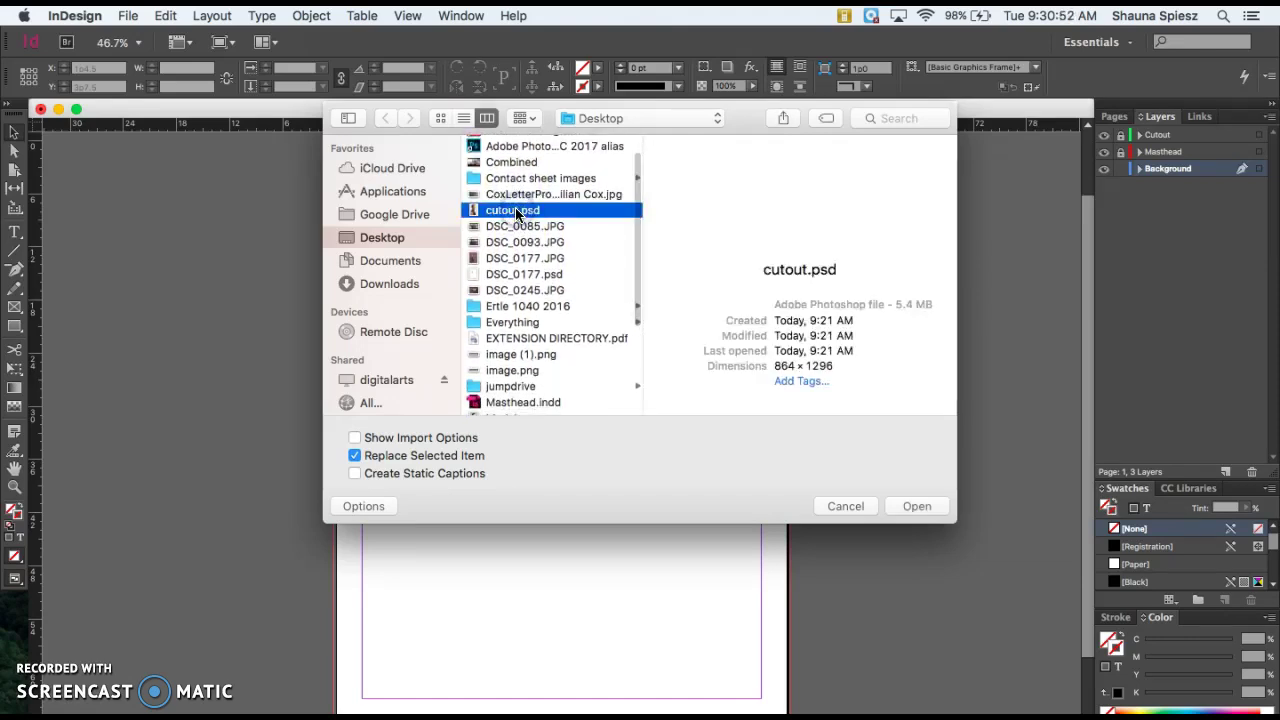
{"action": "scroll", "coordinate": [516, 212], "scroll_direction": "down", "scroll_amount": 5}
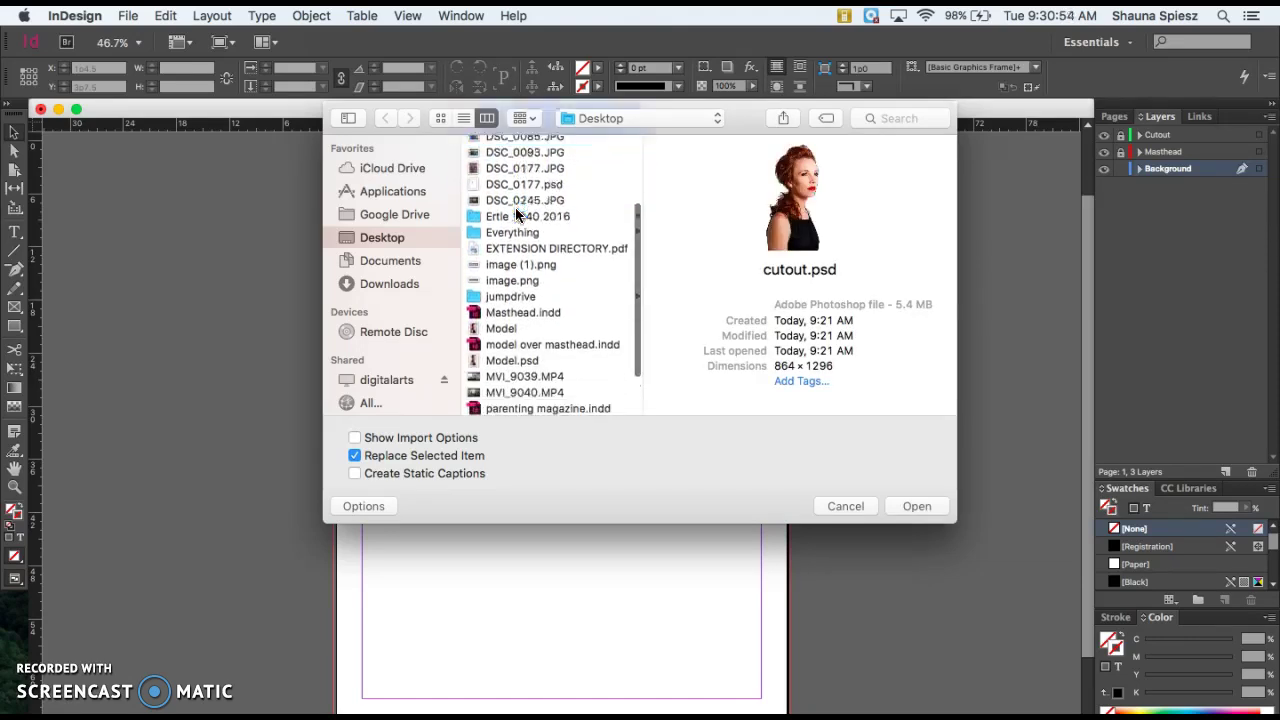
{"action": "left_click", "coordinate": [513, 297]}
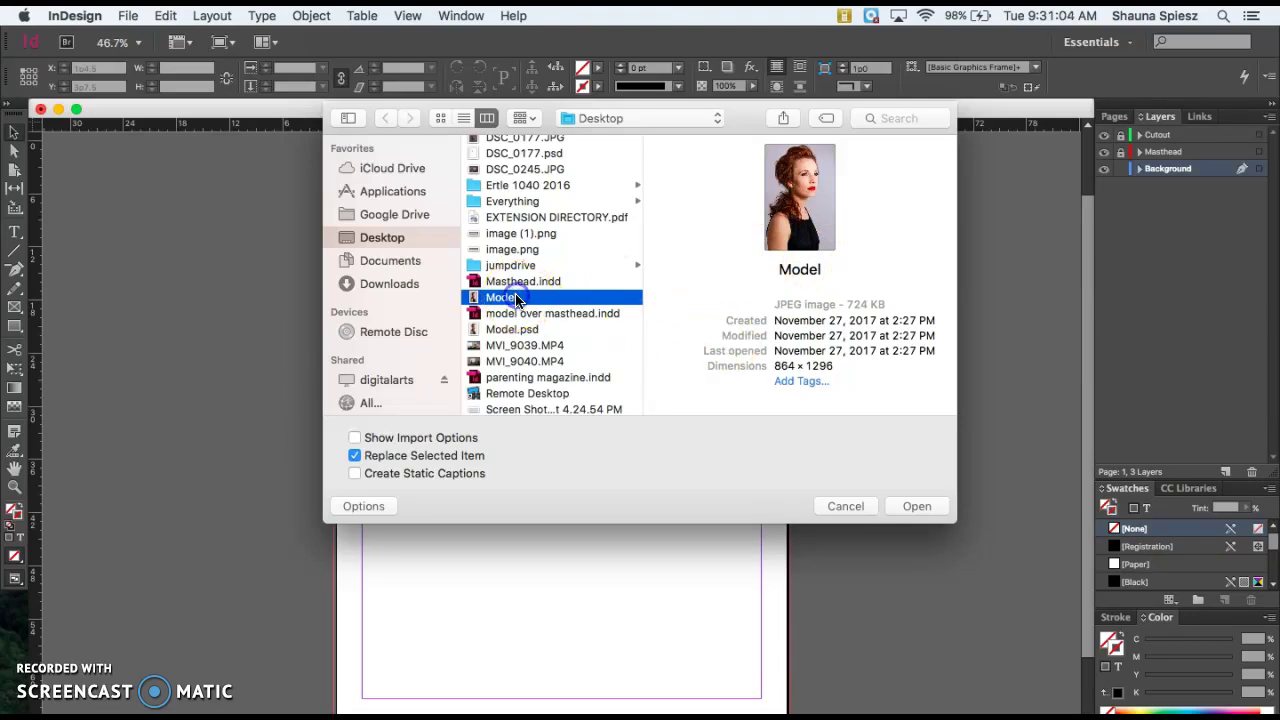
Place the Model photo across the page starting from its top-left corner
{"action": "left_click", "coordinate": [920, 508]}
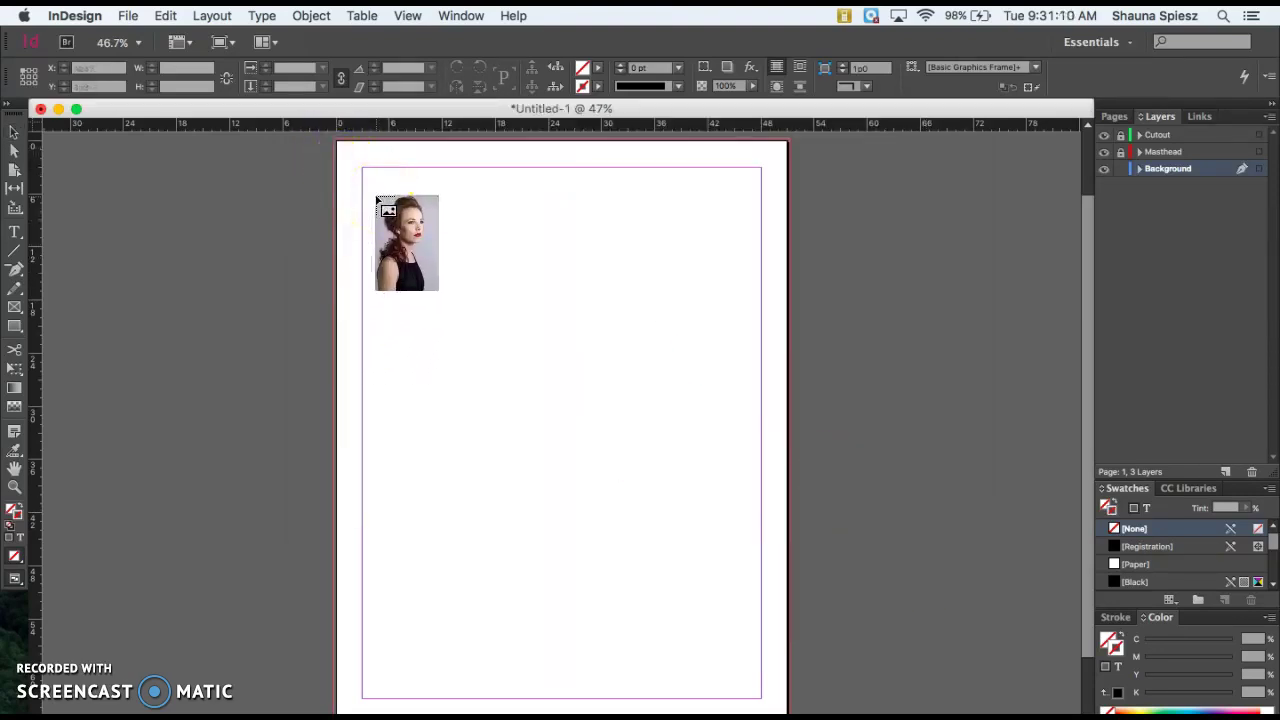
{"action": "left_click_drag", "start_coordinate": [336, 141], "coordinate": [758, 697]}
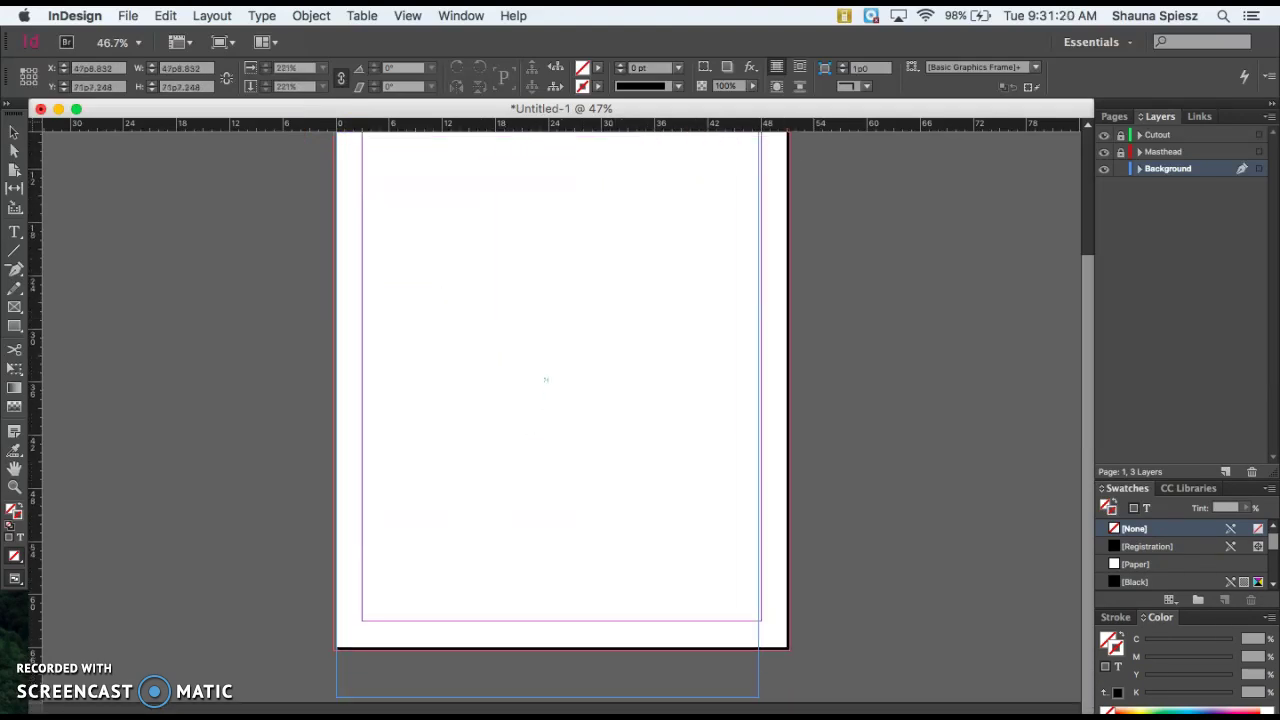
{"action": "left_click", "coordinate": [720, 517]}
Widen the photo frame to the page's right edge, making it 51p0 wide
{"action": "scroll", "coordinate": [718, 518], "scroll_direction": "up", "scroll_amount": 5}
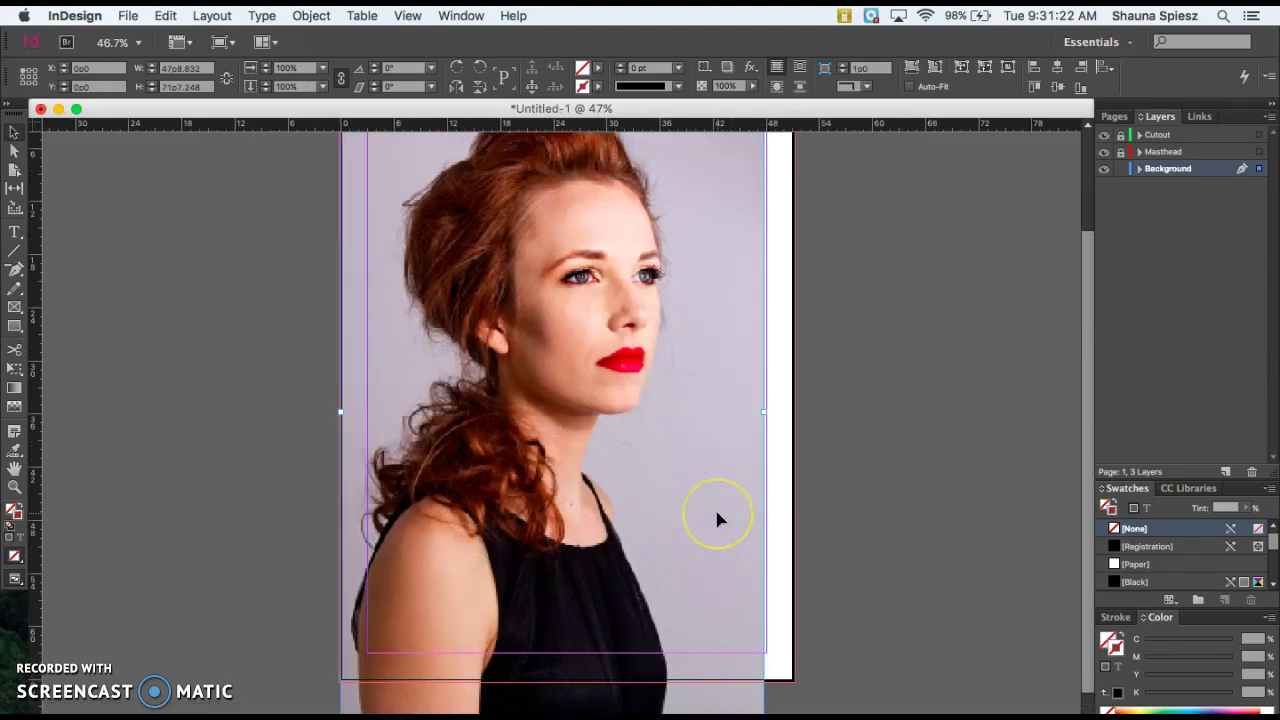
{"action": "scroll", "coordinate": [717, 518], "scroll_direction": "down", "scroll_amount": 5}
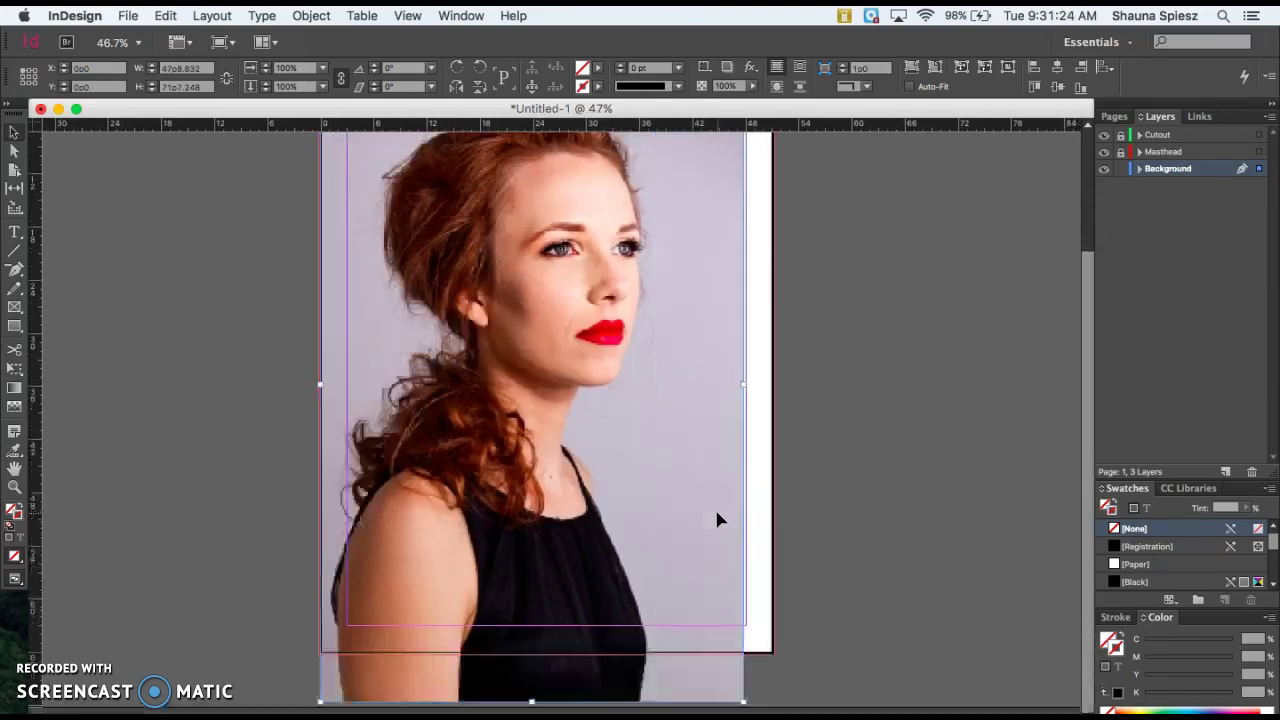
{"action": "scroll", "coordinate": [718, 519], "scroll_direction": "up", "scroll_amount": 3}
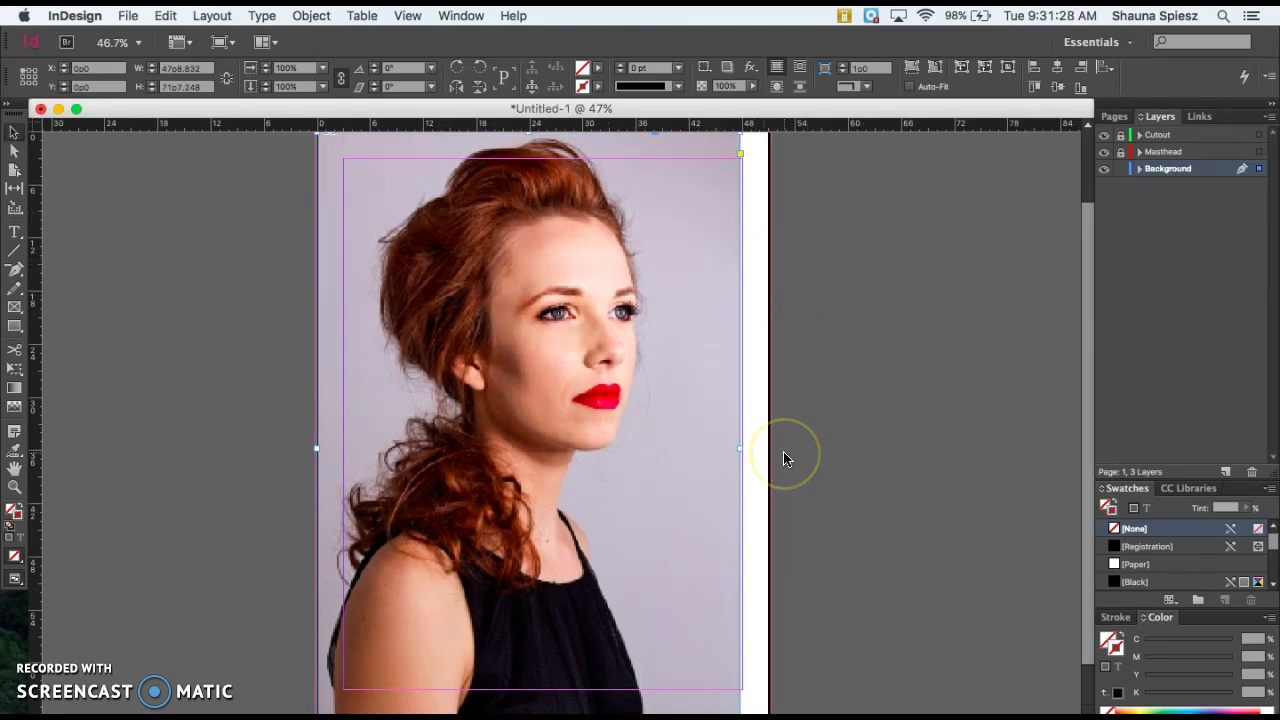
{"action": "scroll", "coordinate": [783, 458], "scroll_direction": "up", "scroll_amount": 2}
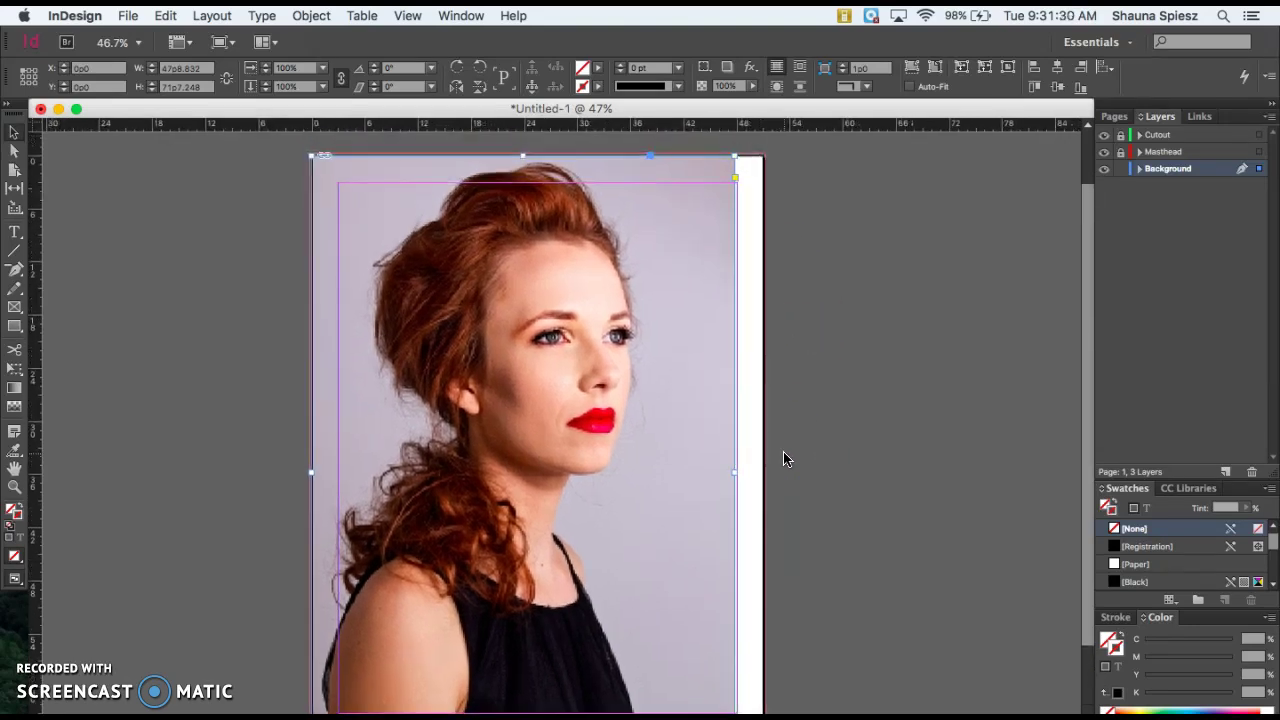
{"action": "left_click", "coordinate": [764, 463]}
{"action": "left_click_drag", "start_coordinate": [735, 472], "coordinate": [764, 472]}
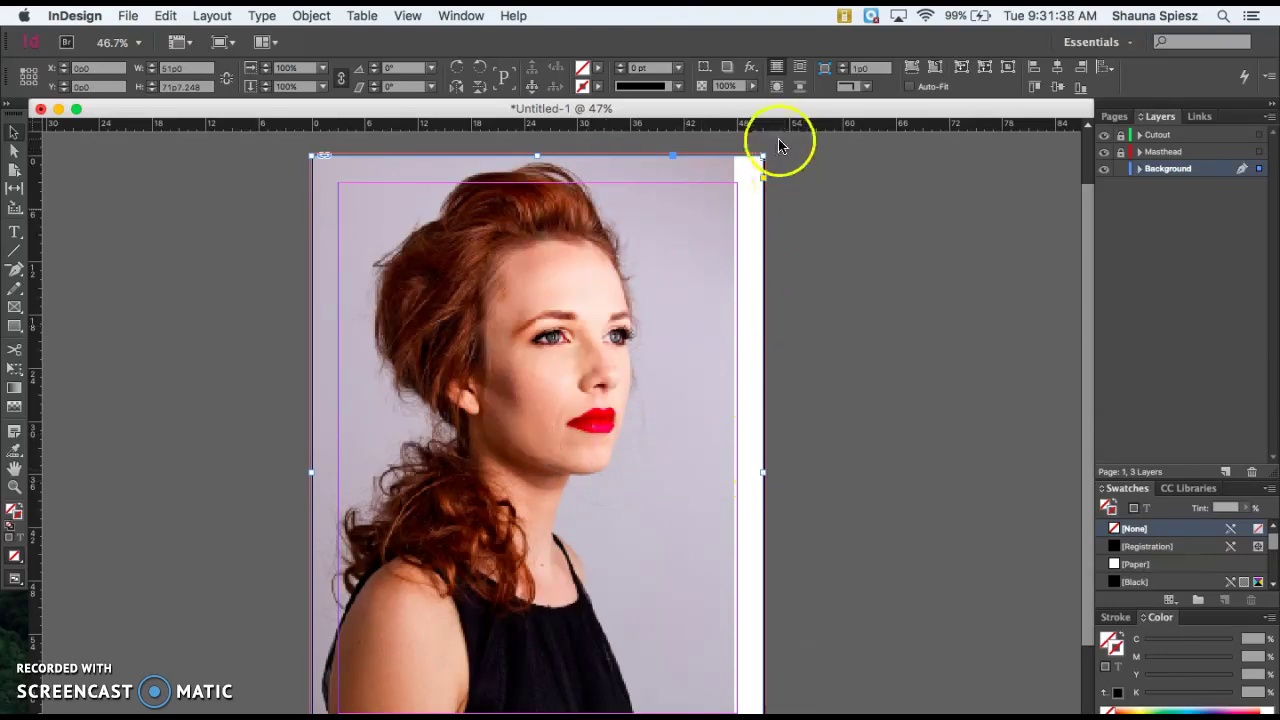
{"action": "left_click", "coordinate": [535, 441]}
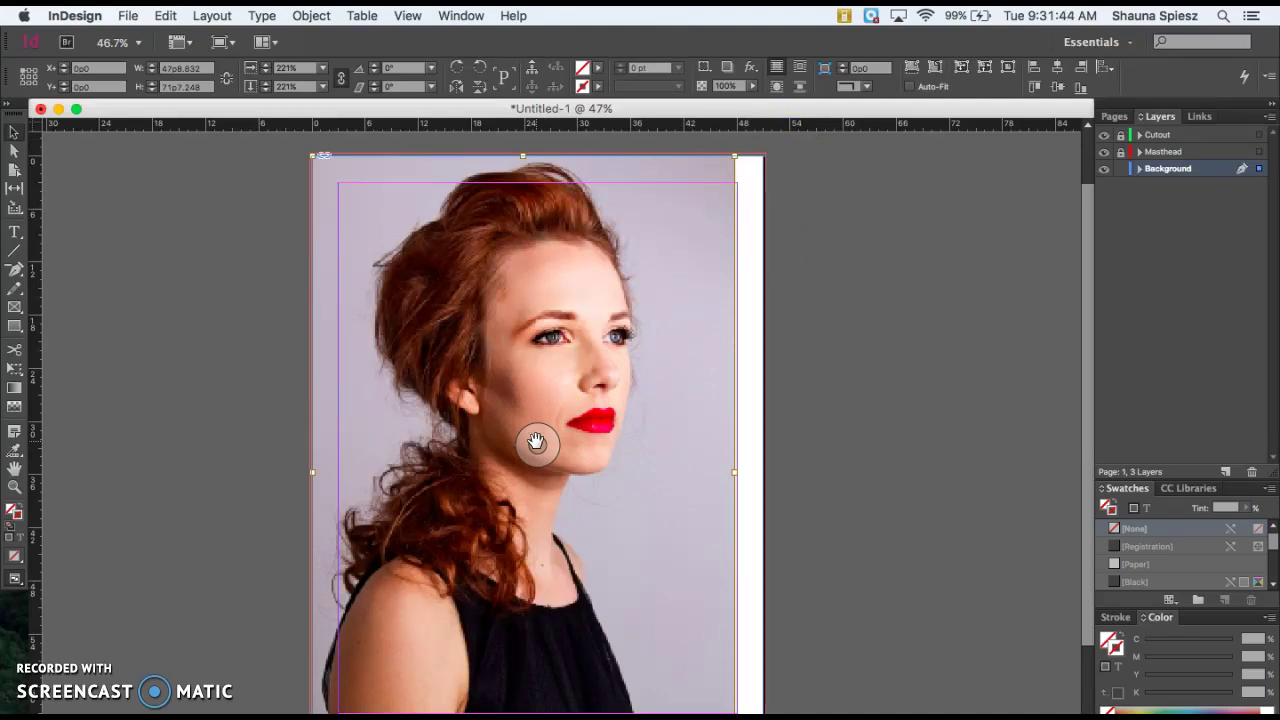
{"action": "right_click", "coordinate": [536, 441]}
{"action": "mouse_move", "coordinate": [593, 484]}
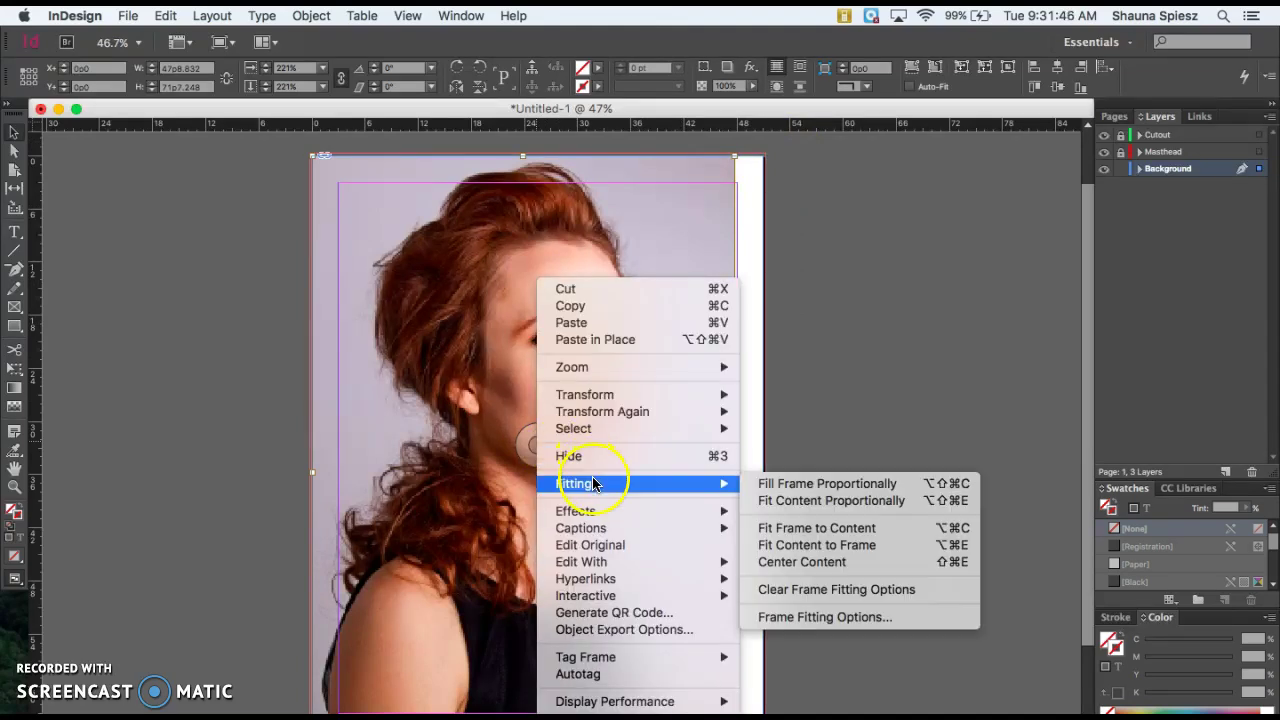
{"action": "left_click", "coordinate": [764, 484]}
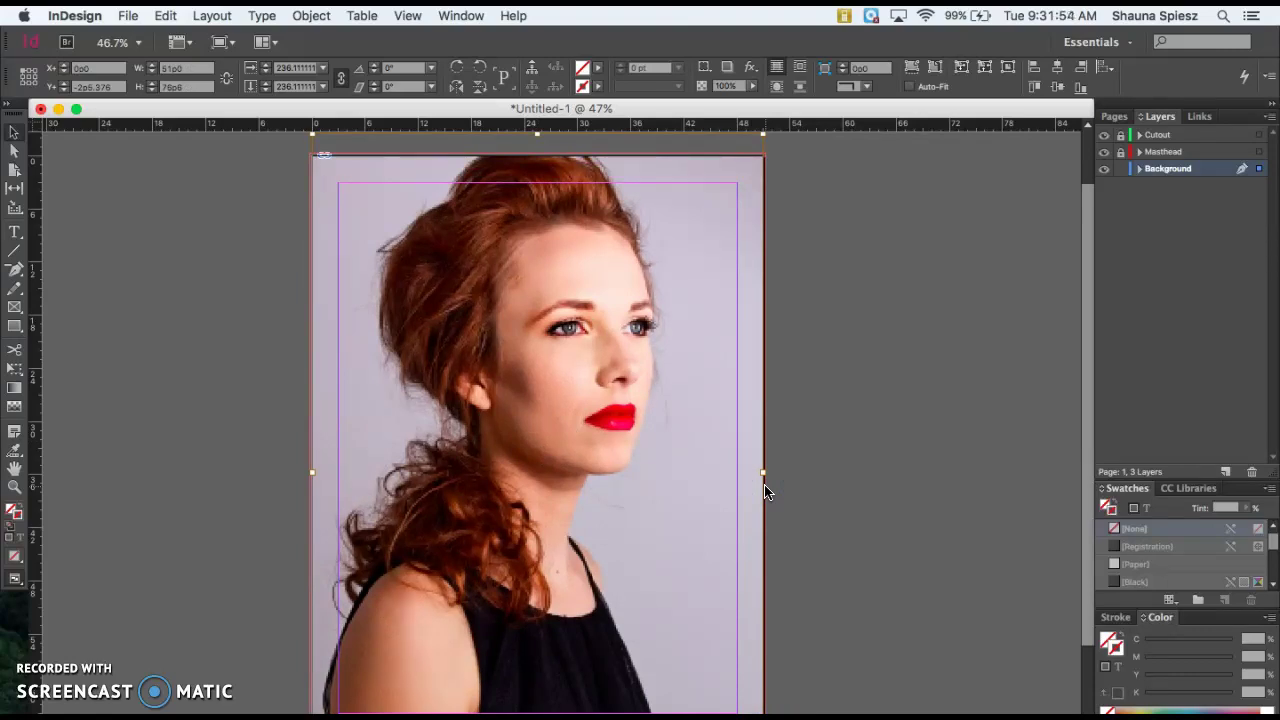
{"action": "key", "text": "super+alt+shift+e"}
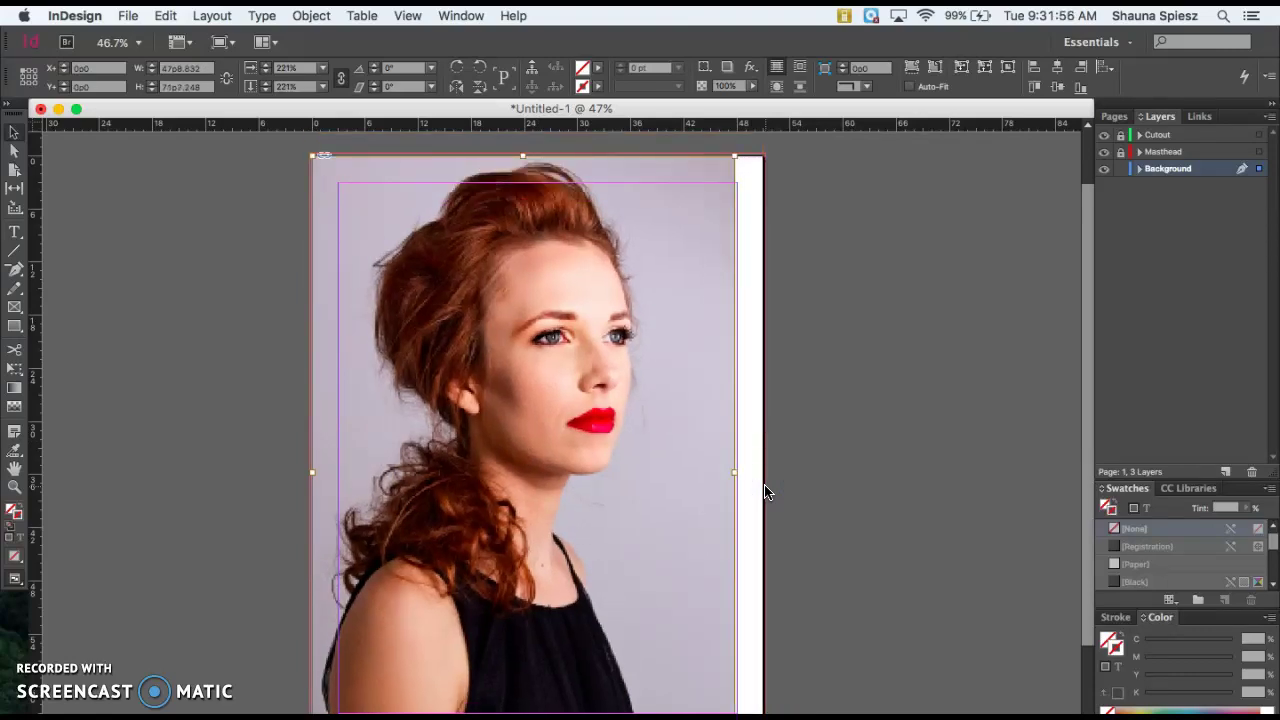
{"action": "key", "text": "Escape"}
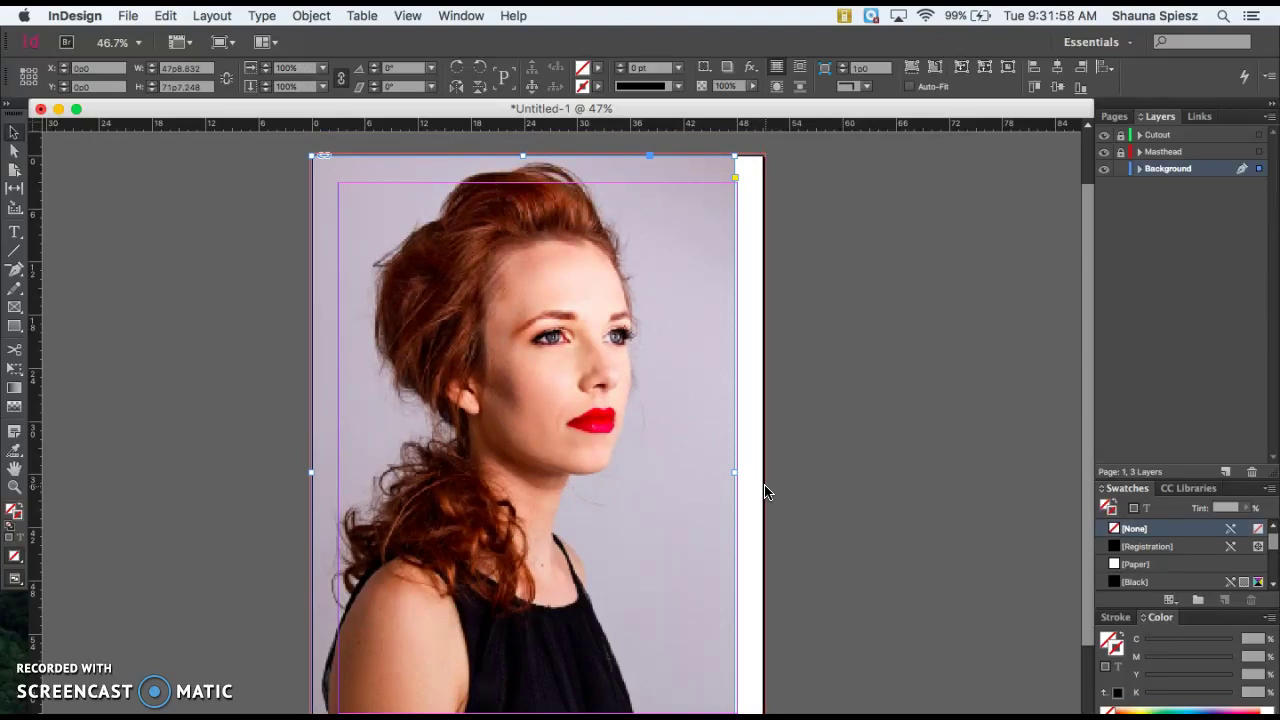
Scale the Model photo to 51p7.231 by 77p4.847 and align it to 0p0, 0p0
{"action": "left_click", "coordinate": [709, 463]}
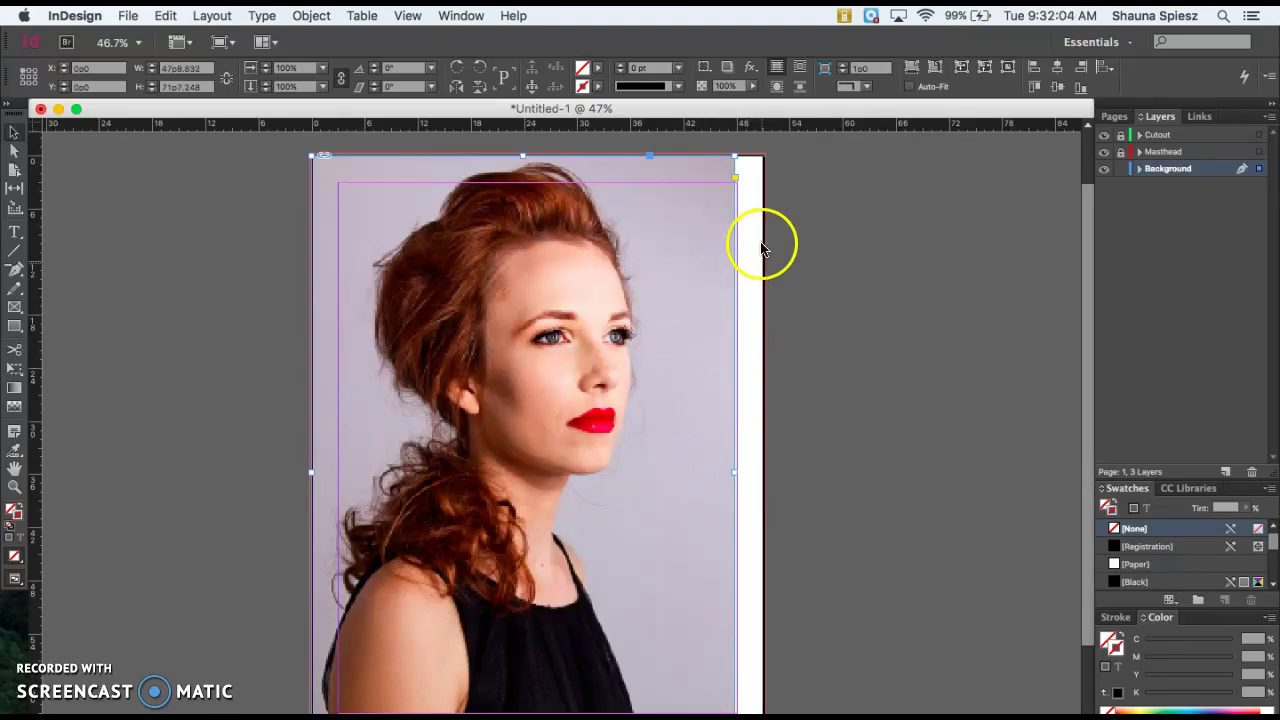
{"action": "left_click_drag", "start_coordinate": [736, 156], "coordinate": [768, 147]}
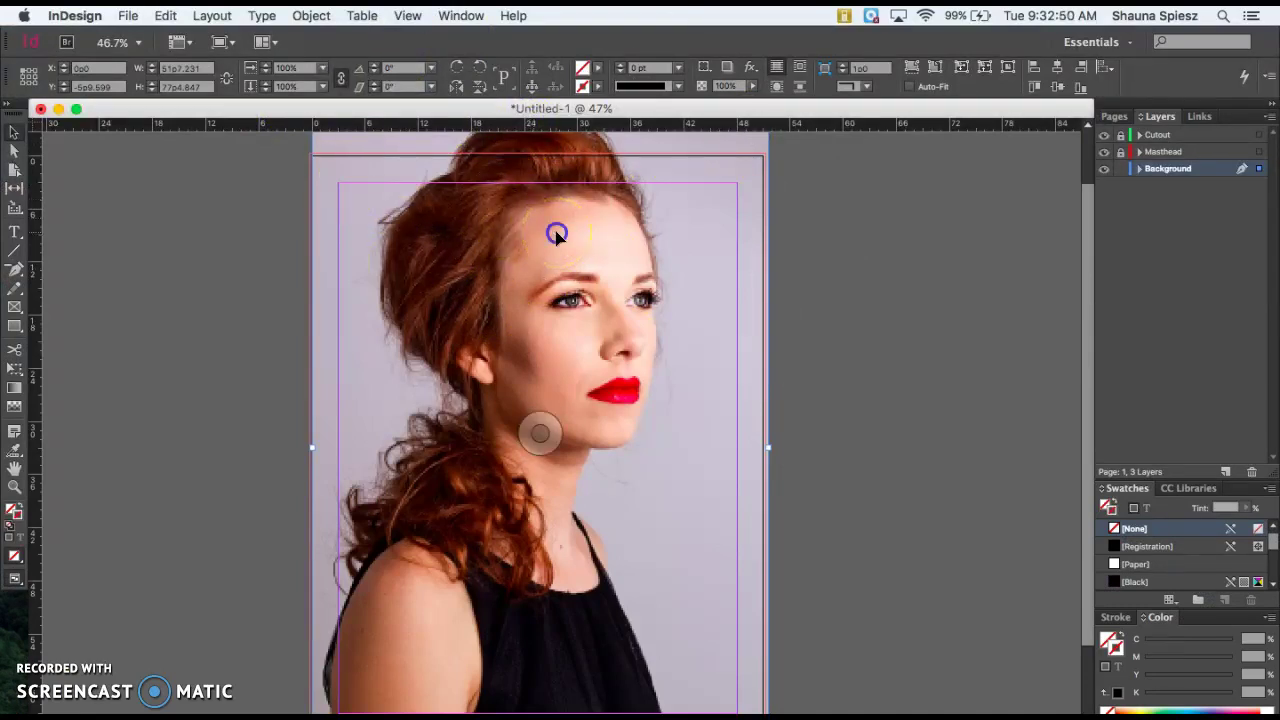
{"action": "left_click_drag", "start_coordinate": [557, 234], "coordinate": [598, 245]}
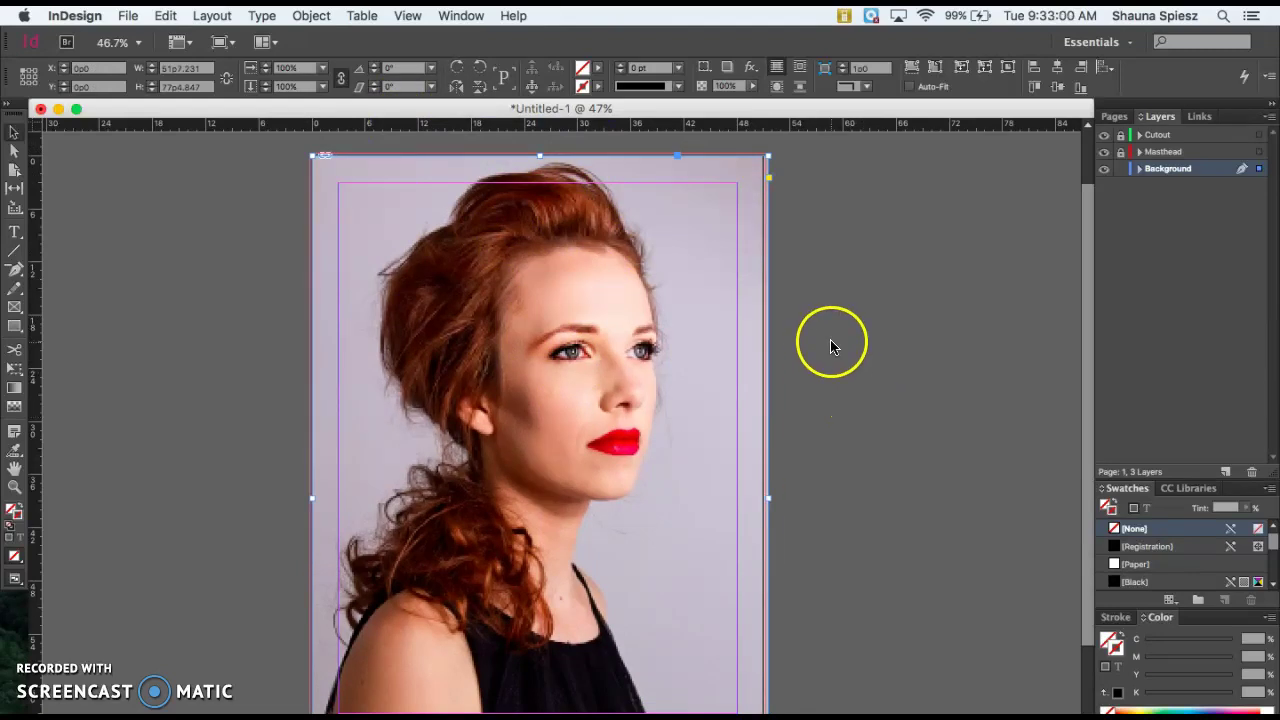
Switch the Model photo to High Quality Display through View > Display Performance
{"action": "left_click", "coordinate": [540, 445]}
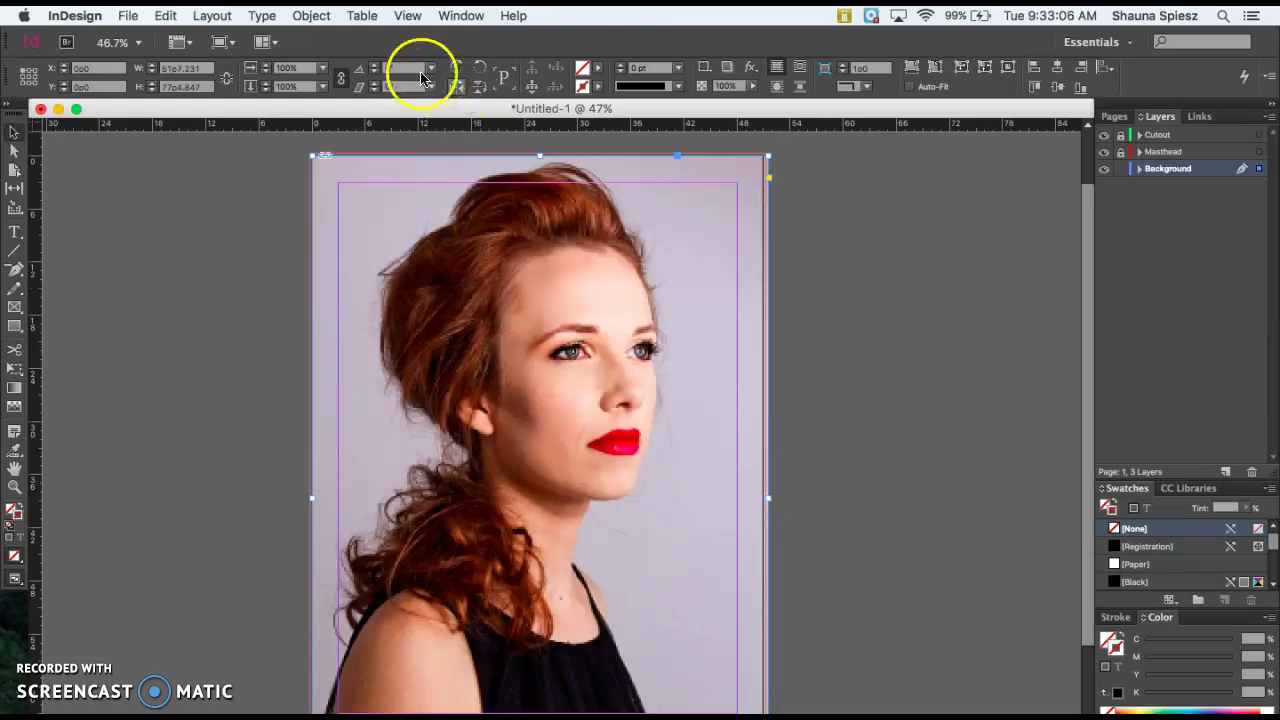
{"action": "left_click", "coordinate": [408, 16]}
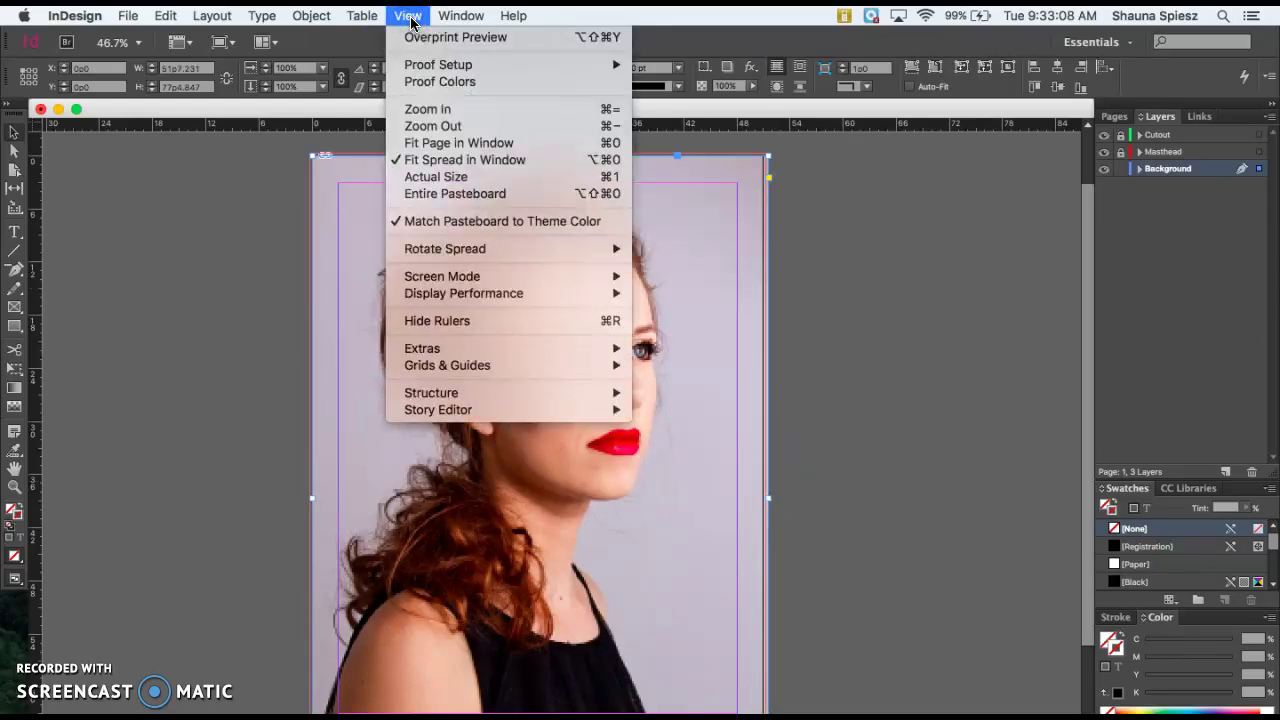
{"action": "left_click", "coordinate": [494, 294]}
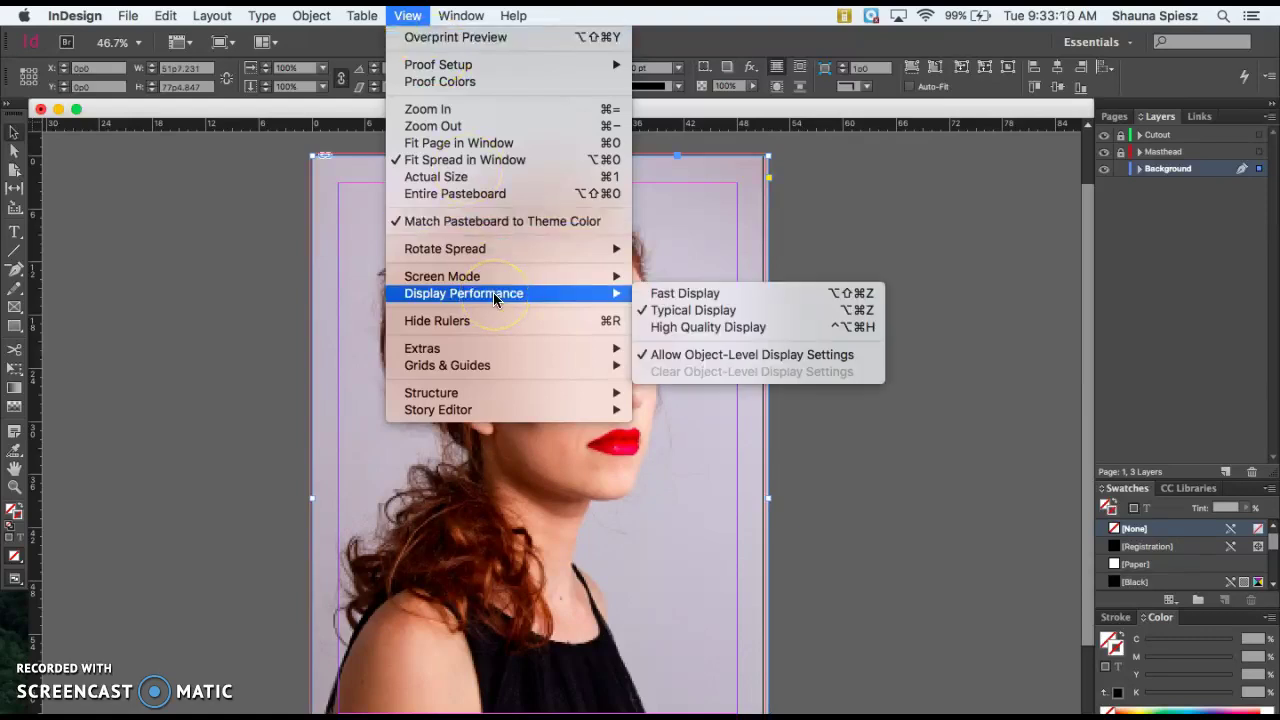
{"action": "left_click", "coordinate": [698, 328]}
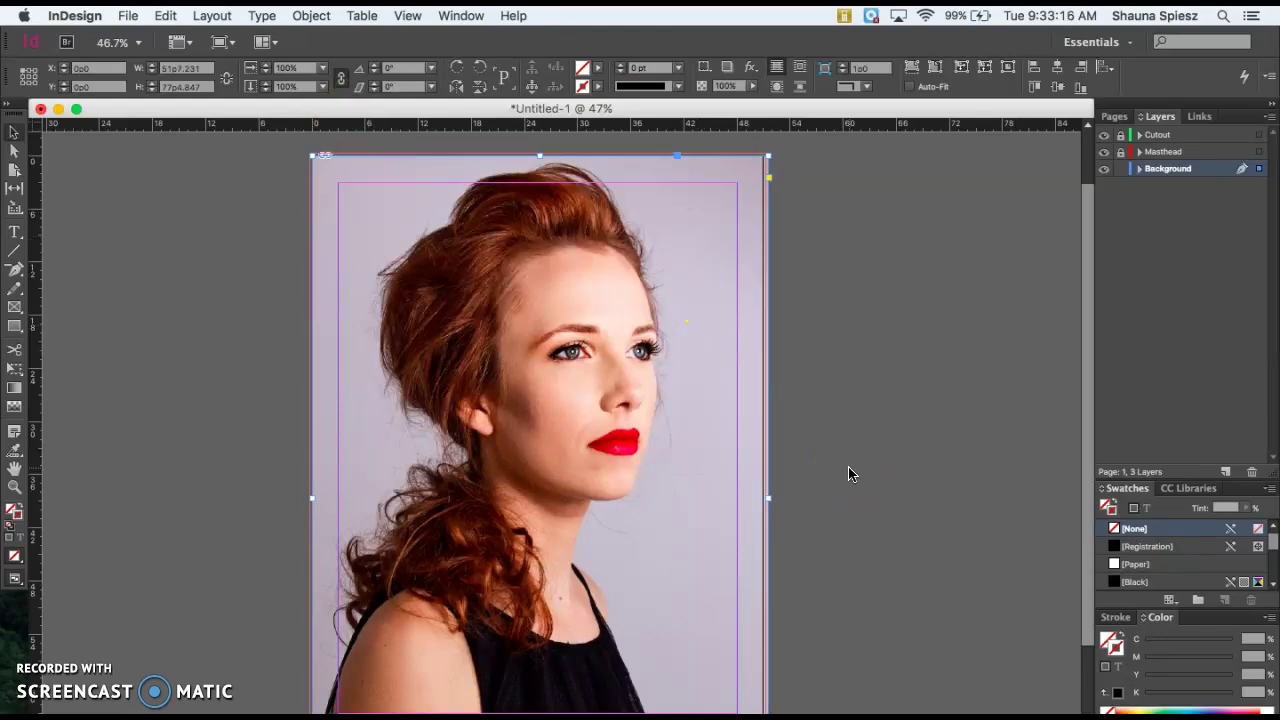
{"action": "left_click", "coordinate": [541, 445]}
Back in InDesign, target the Masthead layer and lock the Background layer
{"action": "left_click", "coordinate": [1040, 691]}
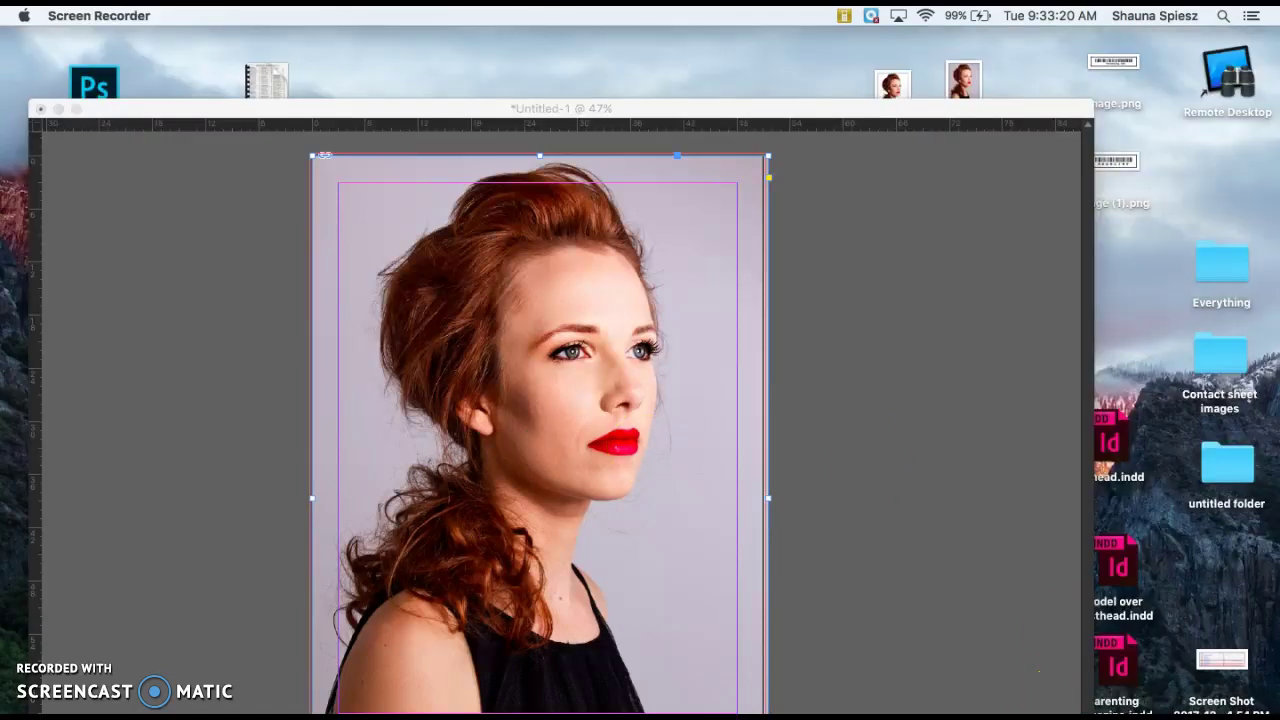
{"action": "left_click", "coordinate": [894, 116]}
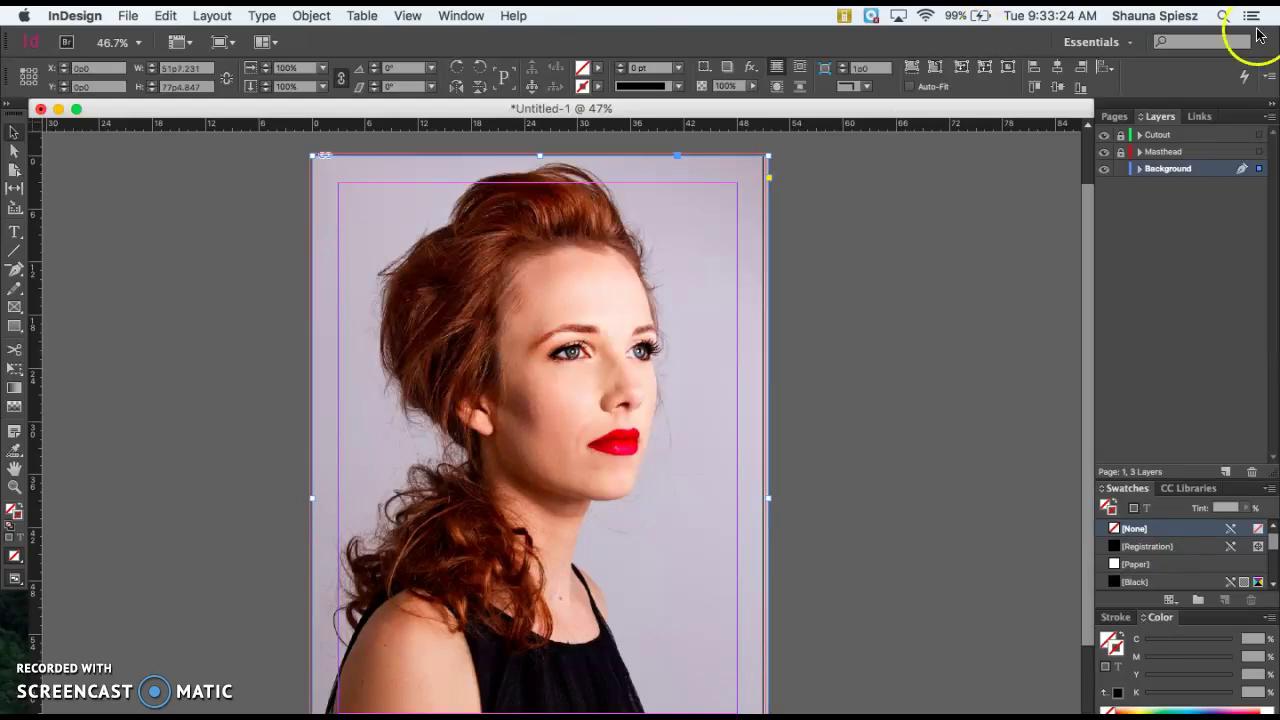
{"action": "left_click_drag", "start_coordinate": [1194, 191], "coordinate": [1165, 138]}
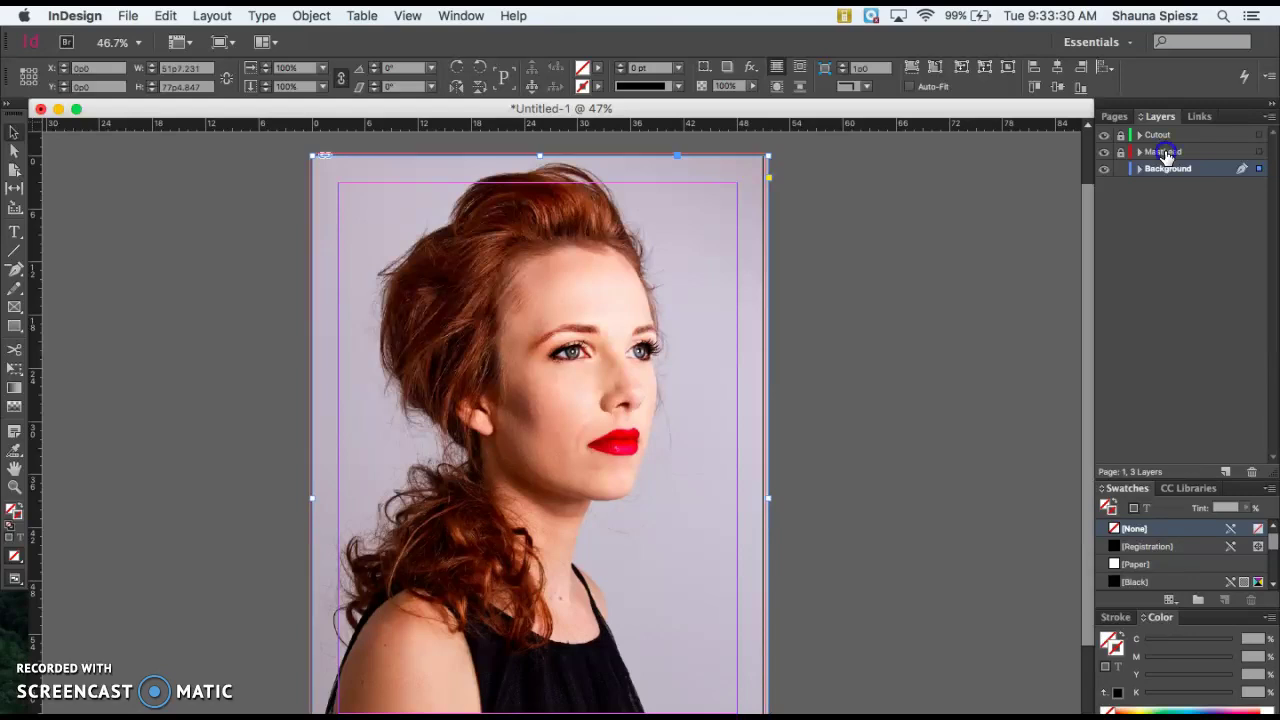
{"action": "left_click", "coordinate": [1166, 153]}
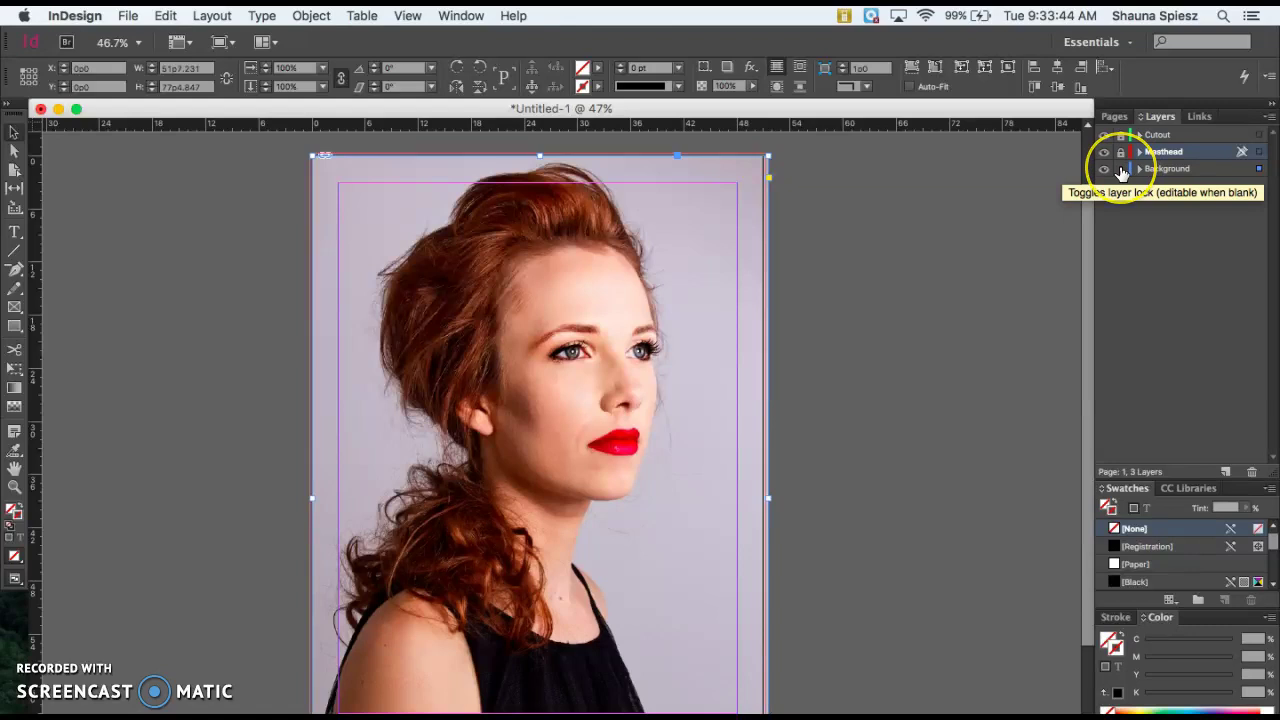
{"action": "left_click", "coordinate": [1121, 169]}
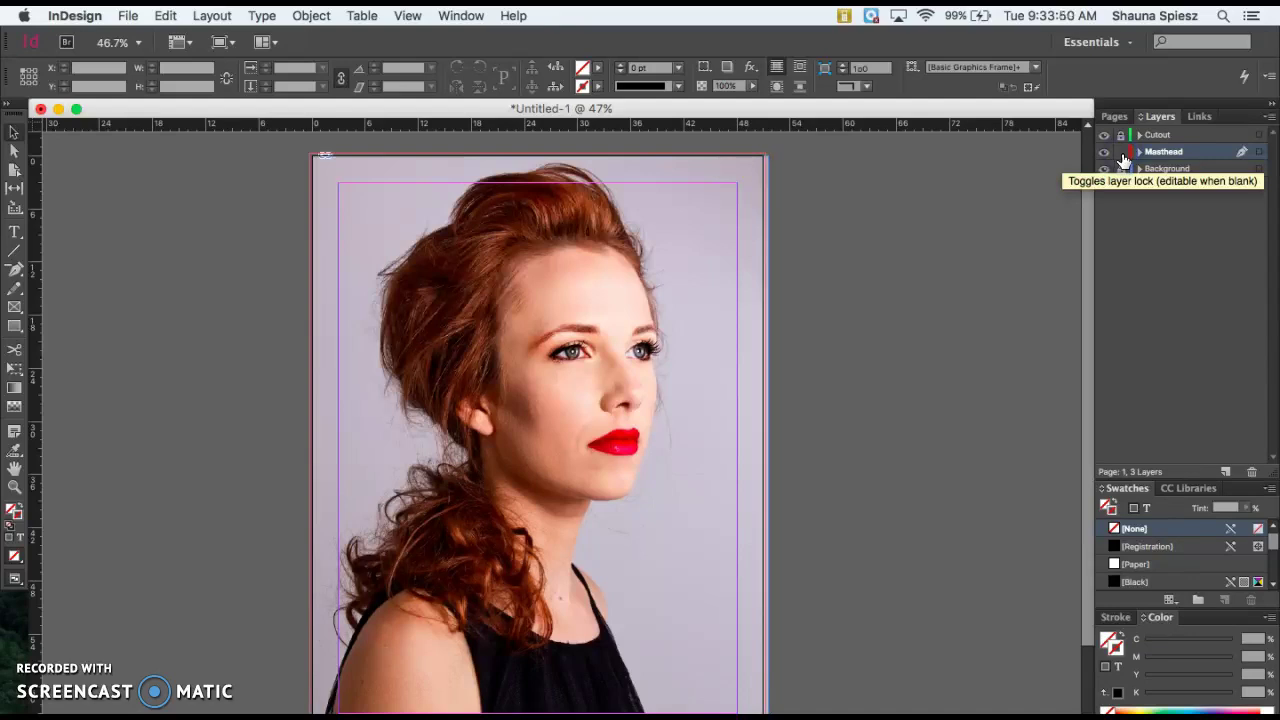
{"action": "mouse_move", "coordinate": [1123, 160]}
{"action": "left_mouse_down"}
{"action": "mouse_move", "coordinate": [1157, 186]}
{"action": "mouse_move", "coordinate": [1177, 171]}
{"action": "mouse_move", "coordinate": [1128, 163]}
{"action": "mouse_move", "coordinate": [1181, 168]}
{"action": "left_mouse_up"}
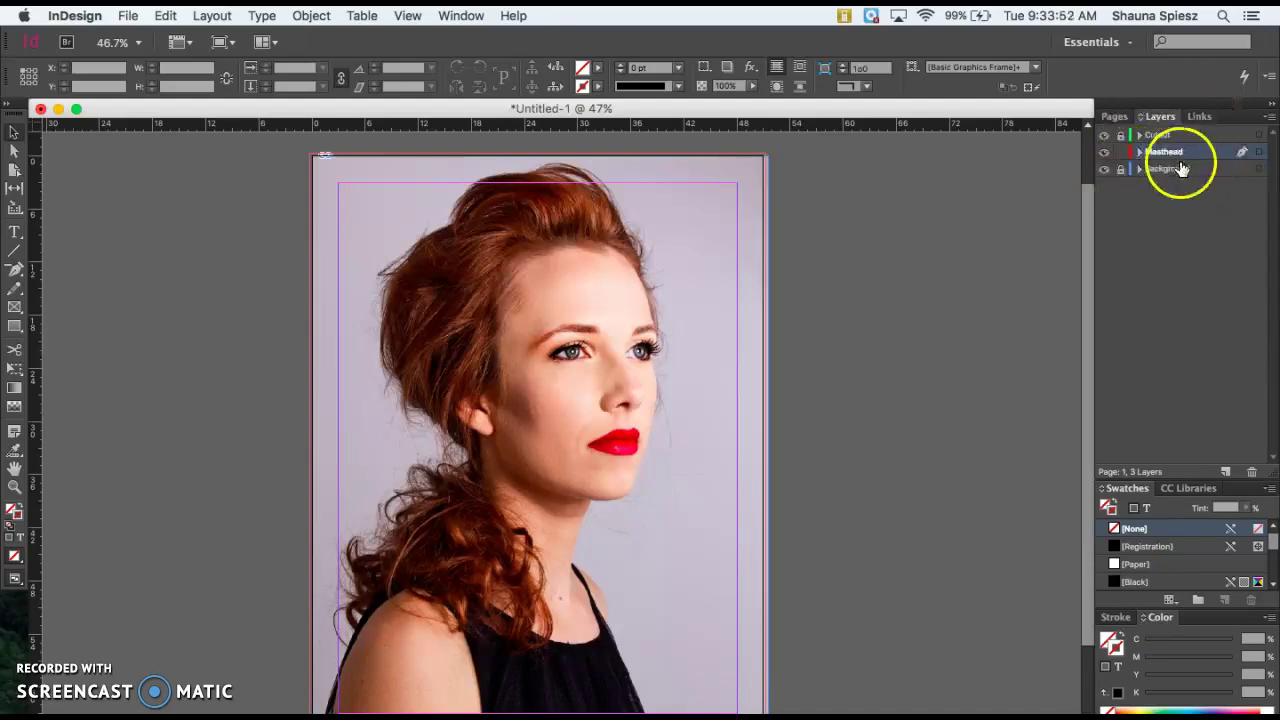
Draw a text frame across the page top and type MAGAZINE at 72 pt
{"action": "left_click", "coordinate": [14, 234]}
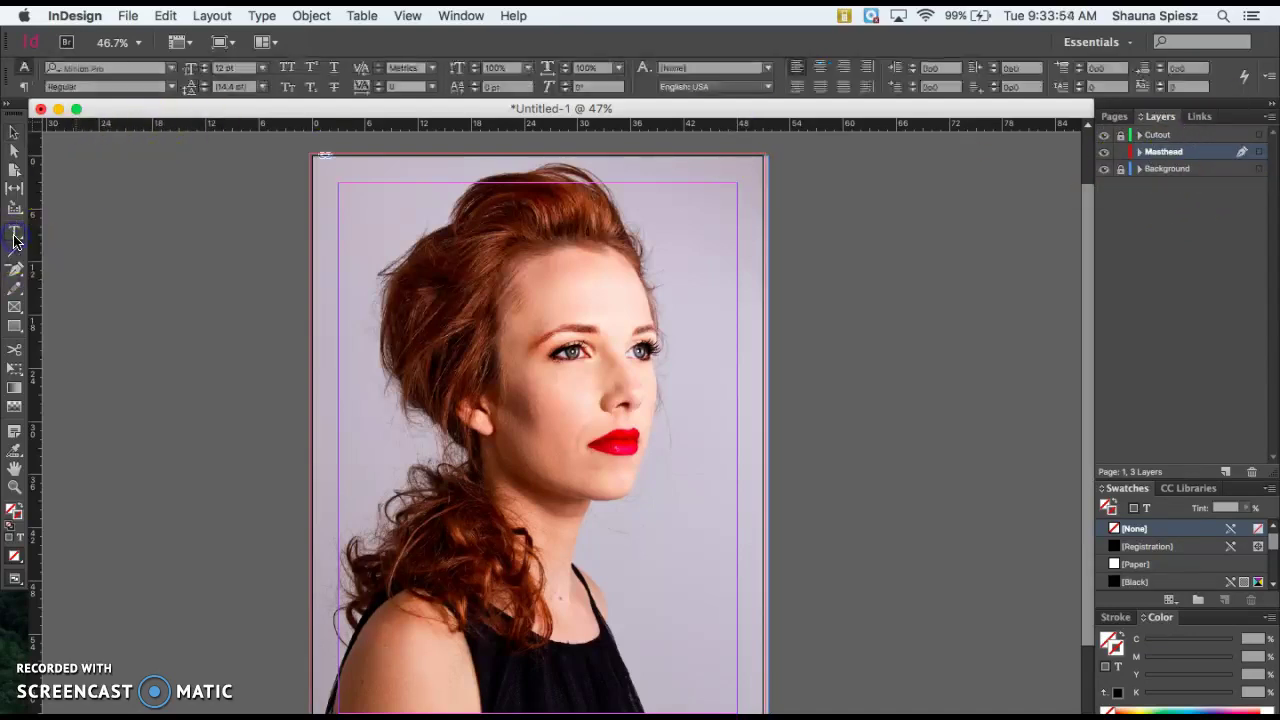
{"action": "mouse_move", "coordinate": [14, 237]}
{"action": "left_mouse_down"}
{"action": "mouse_move", "coordinate": [46, 194]}
{"action": "mouse_move", "coordinate": [40, 277]}
{"action": "mouse_move", "coordinate": [6, 245]}
{"action": "left_mouse_up"}
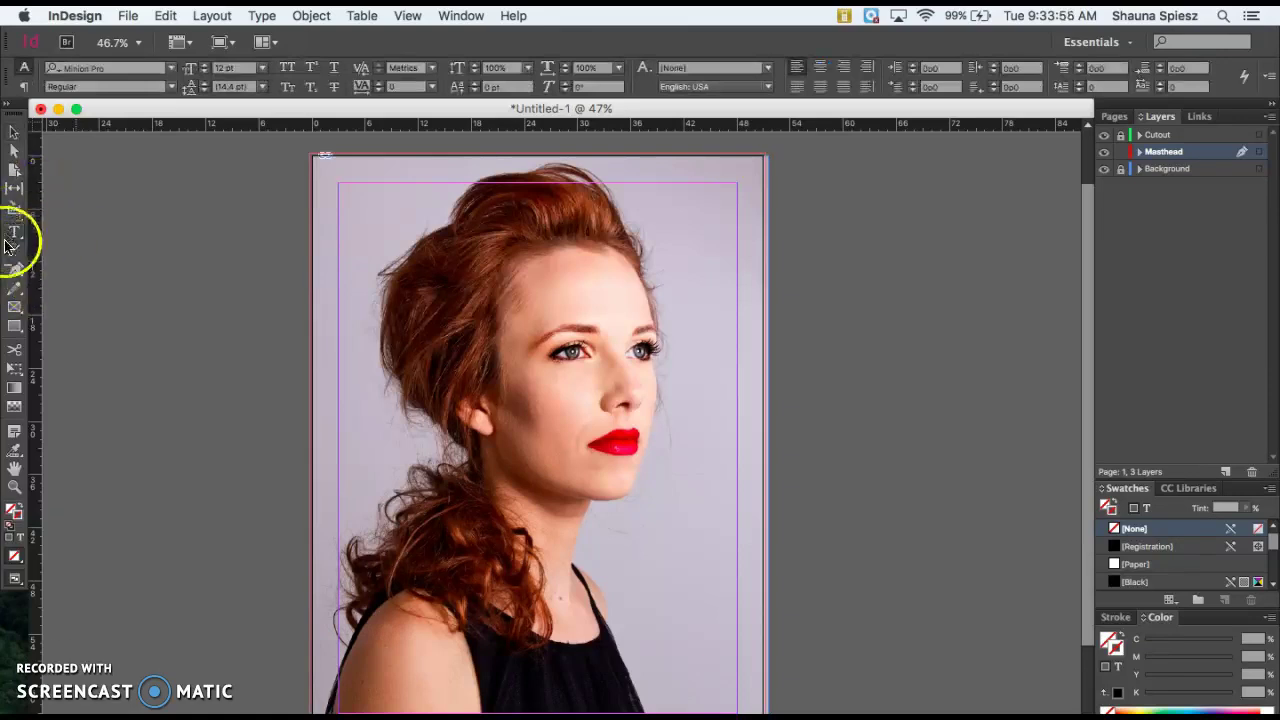
{"action": "left_click_drag", "start_coordinate": [339, 183], "coordinate": [737, 306]}
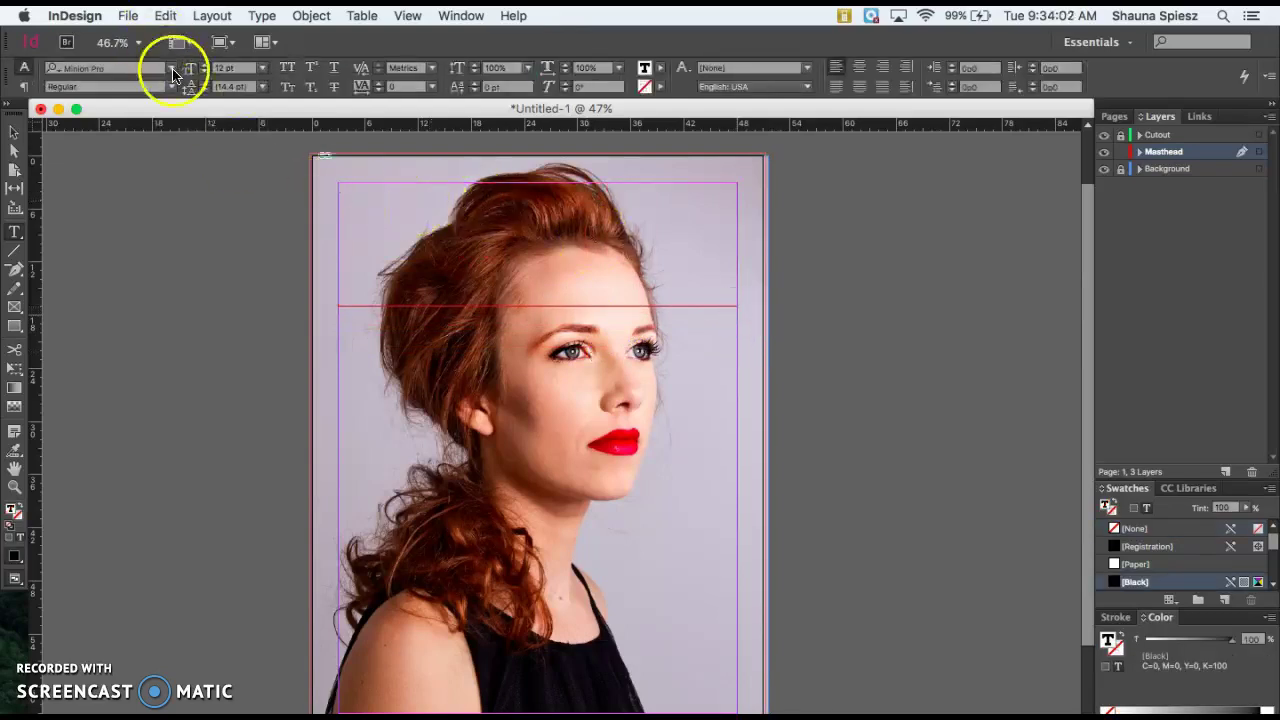
{"action": "left_click", "coordinate": [262, 68]}
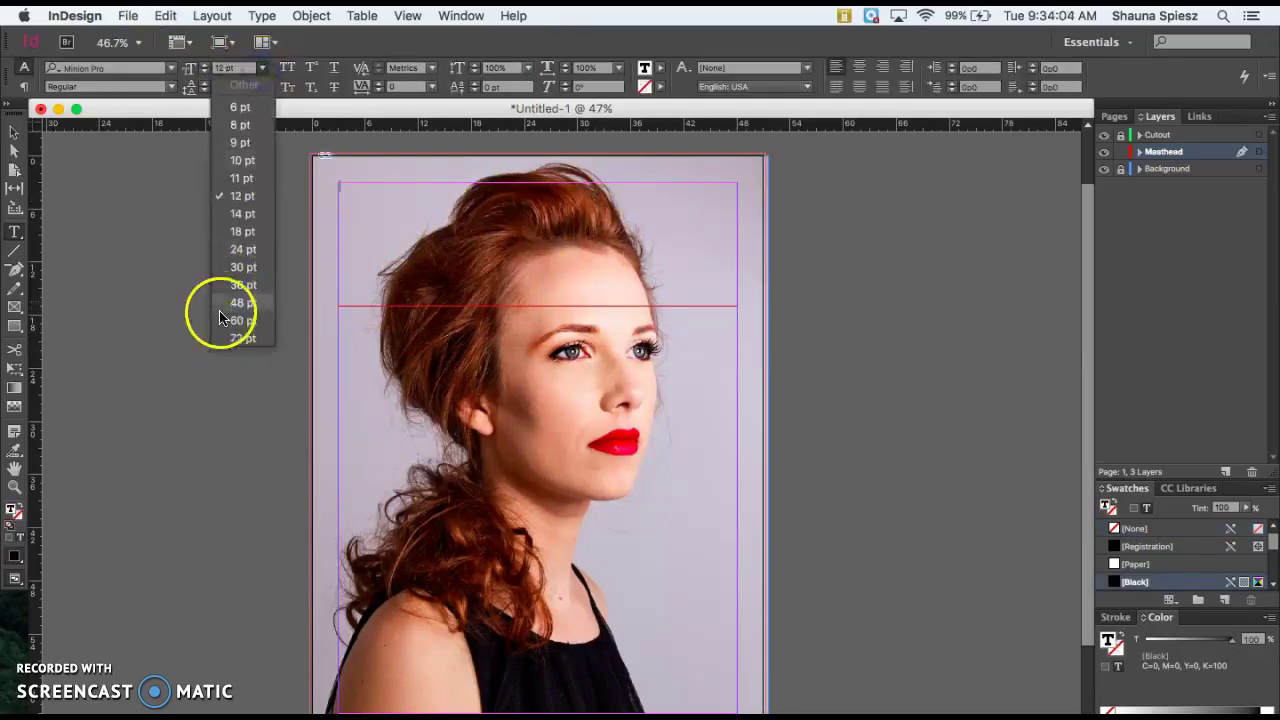
{"action": "left_click", "coordinate": [222, 337]}
{"action": "type", "text": "MA"}
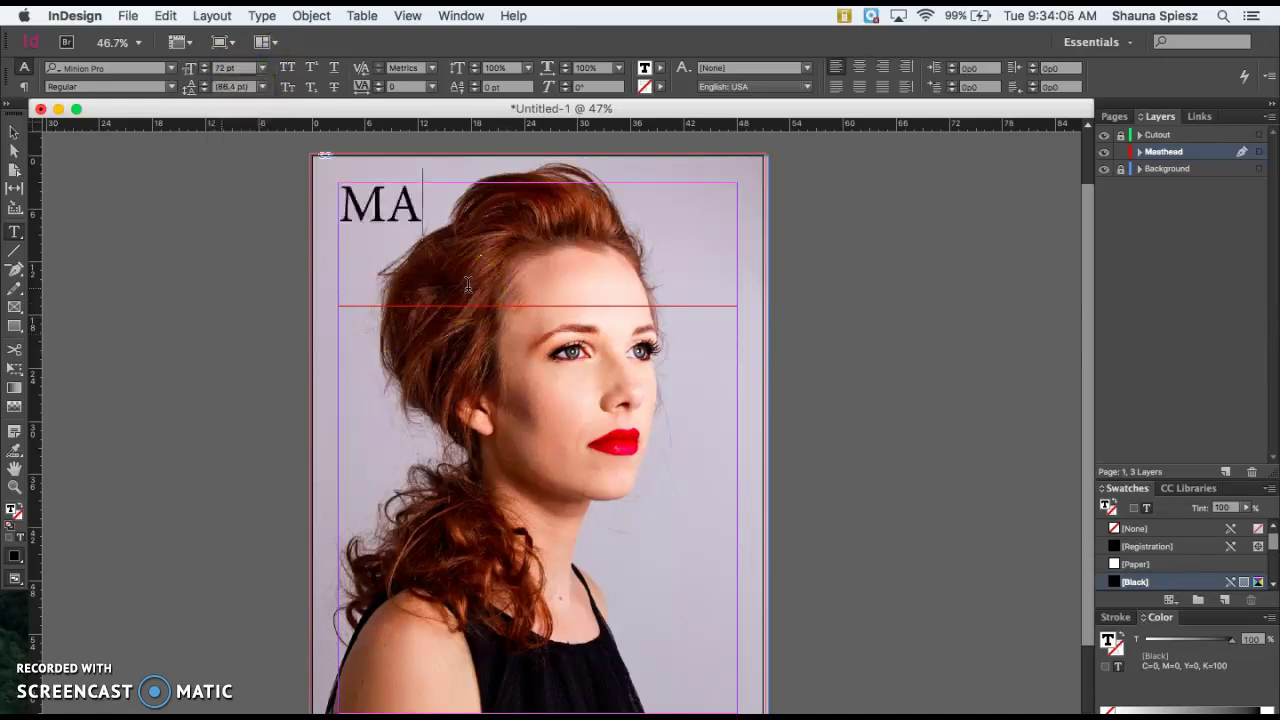
{"action": "type", "text": "GAZINE"}
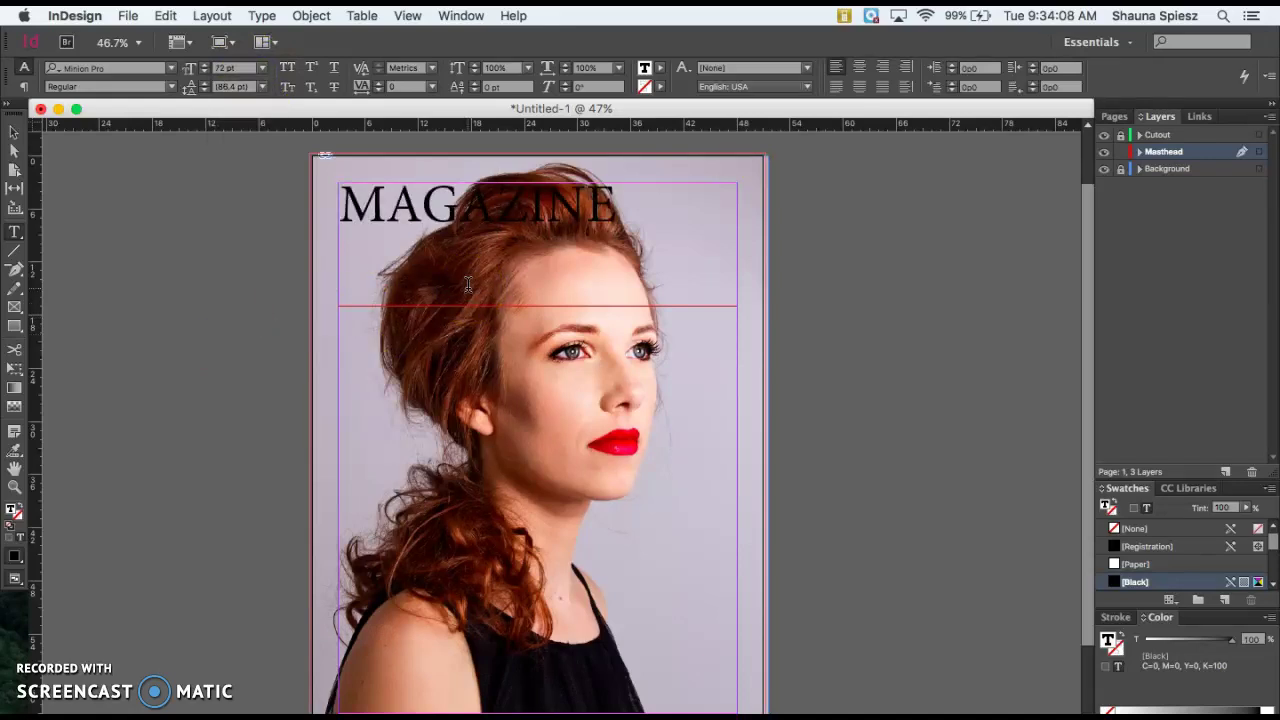
Enlarge the MAGAZINE text to 94 pt, then deselect the frame
{"action": "left_click_drag", "start_coordinate": [600, 200], "coordinate": [217, 191]}
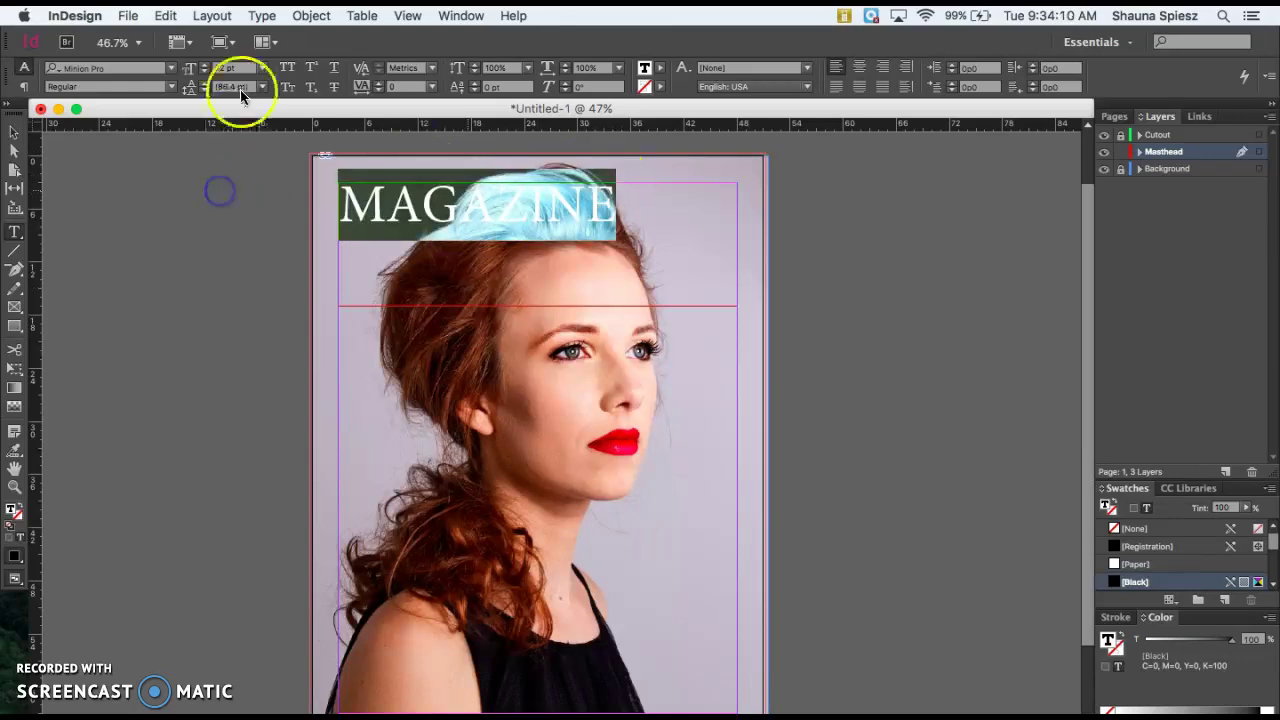
{"action": "left_click", "coordinate": [204, 68]}
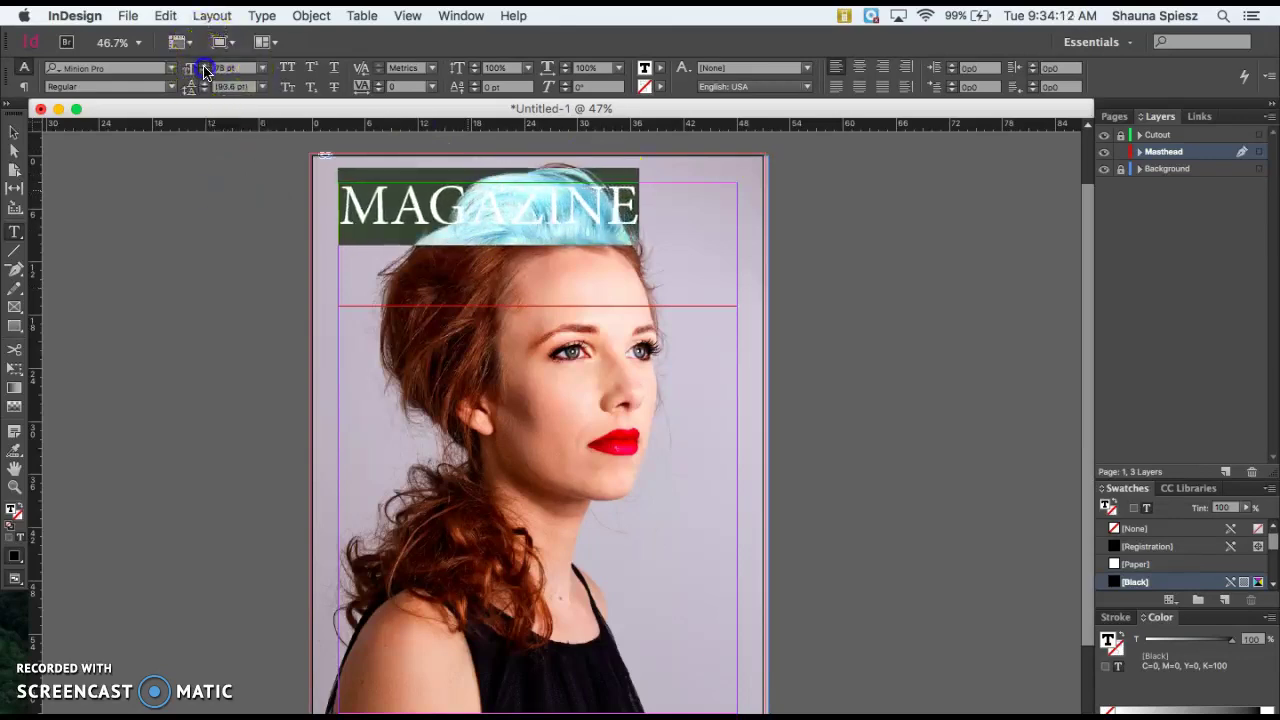
{"action": "left_click", "coordinate": [204, 68]}
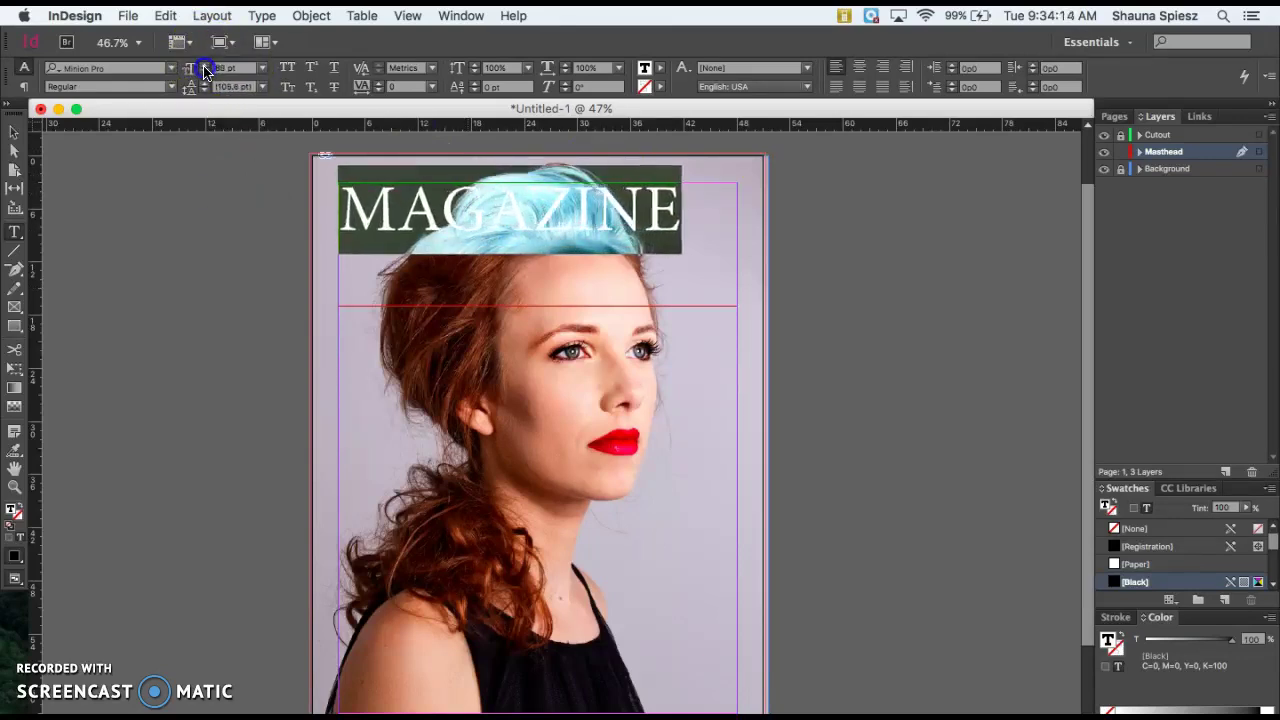
{"action": "left_click", "coordinate": [204, 68]}
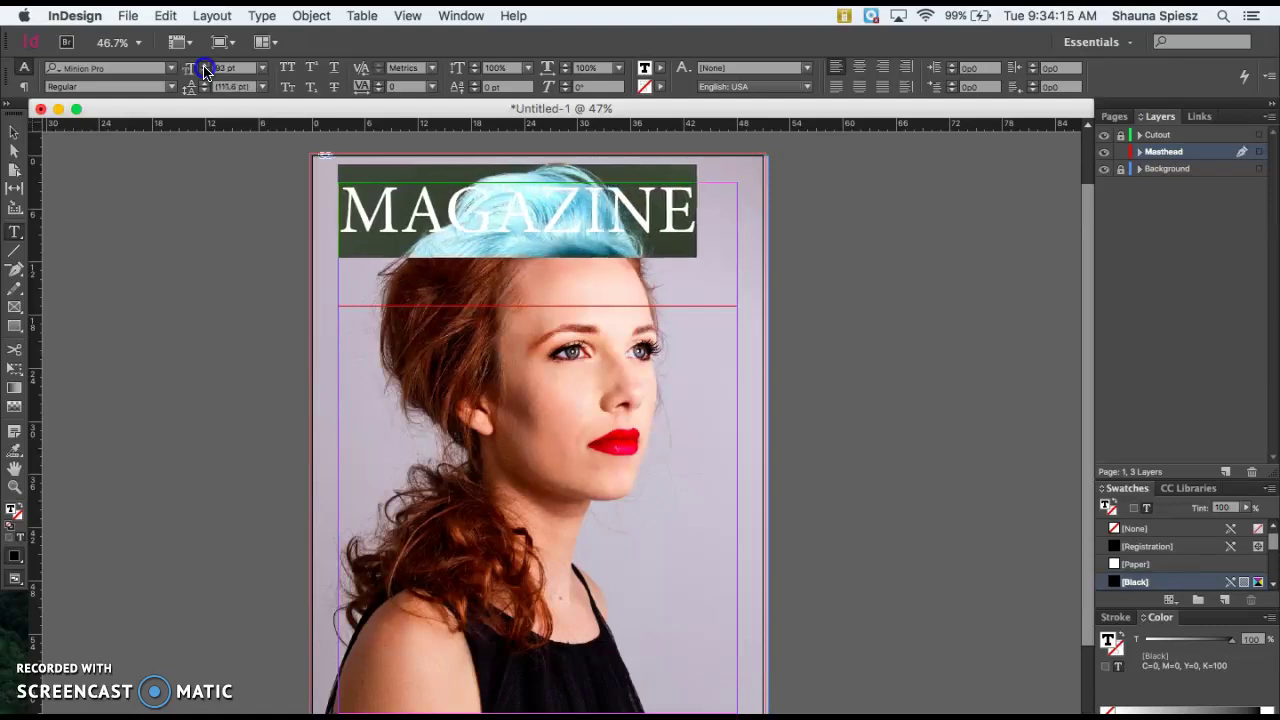
{"action": "left_click", "coordinate": [15, 130]}
{"action": "left_click", "coordinate": [260, 280]}
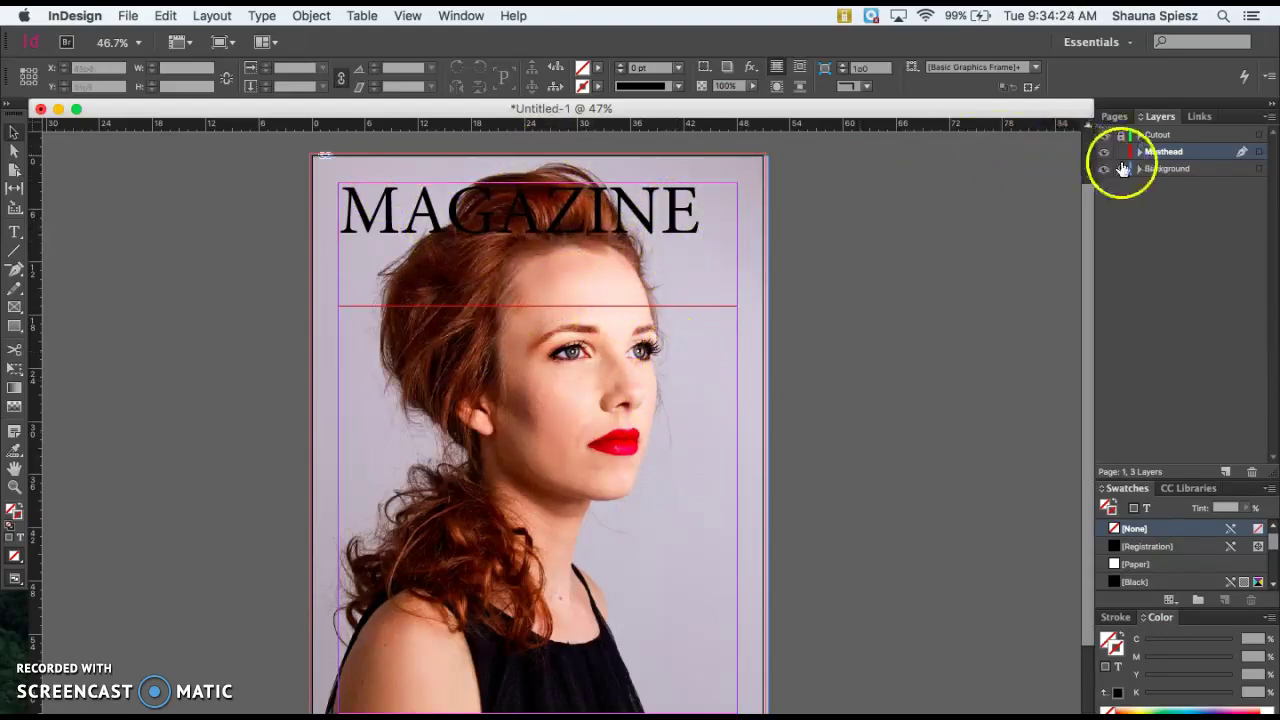
{"action": "left_click", "coordinate": [1120, 135]}
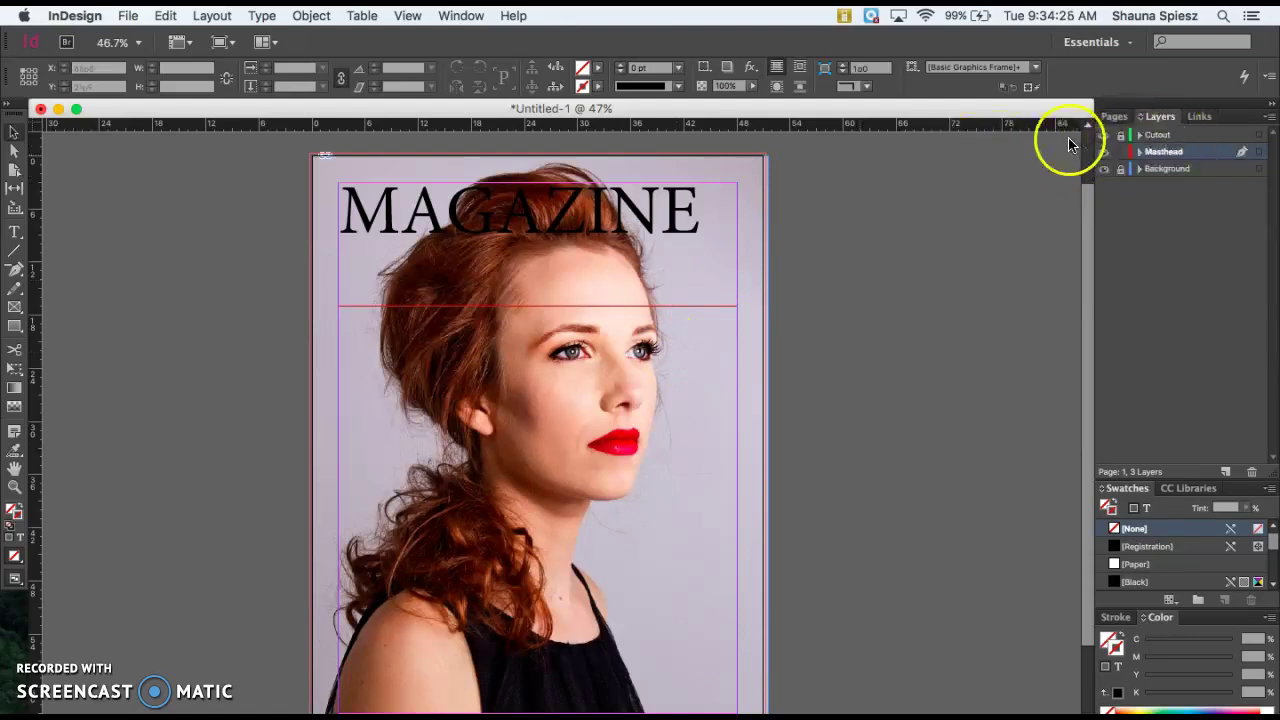
{"action": "left_click", "coordinate": [1160, 136]}
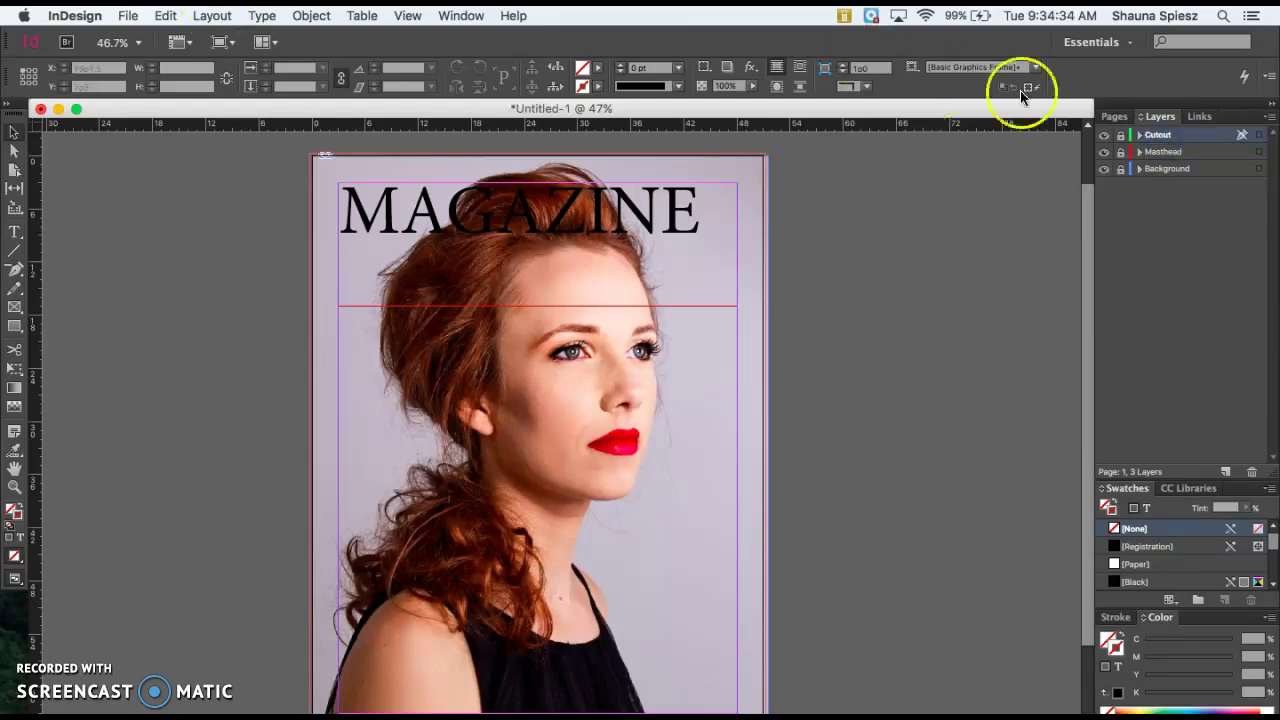
{"action": "left_click", "coordinate": [1120, 137]}
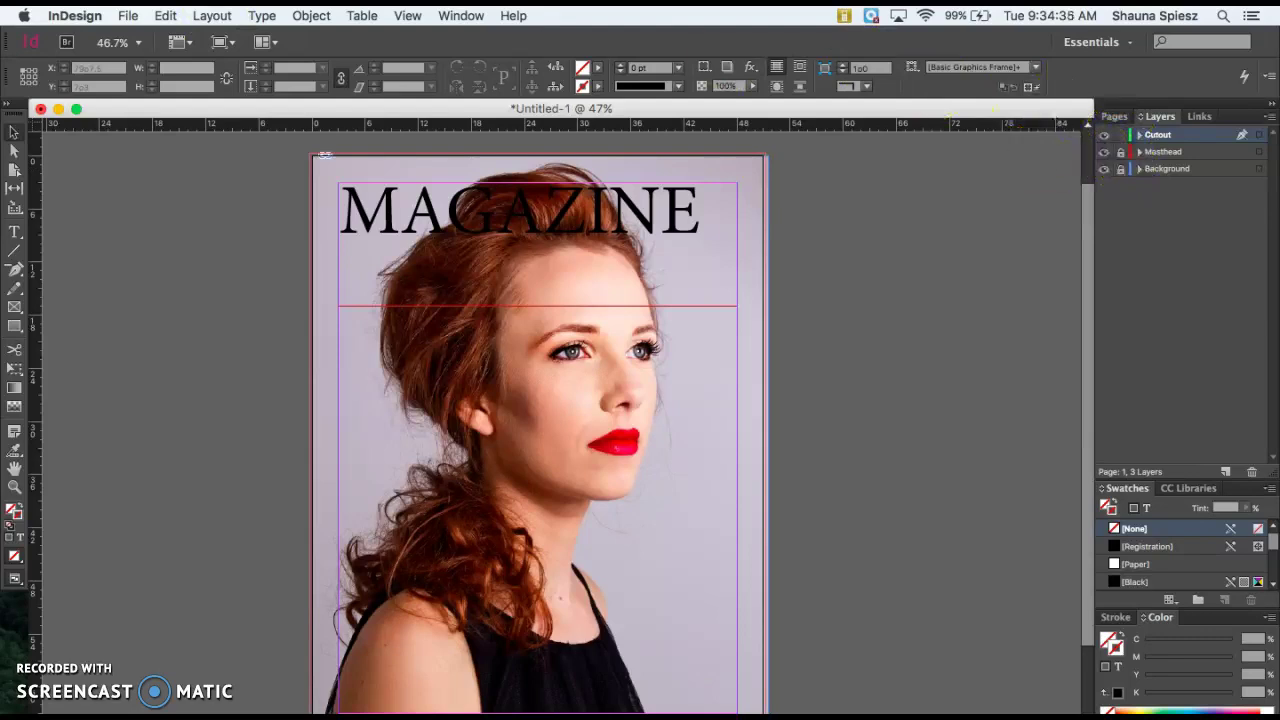
{"action": "left_click", "coordinate": [124, 14]}
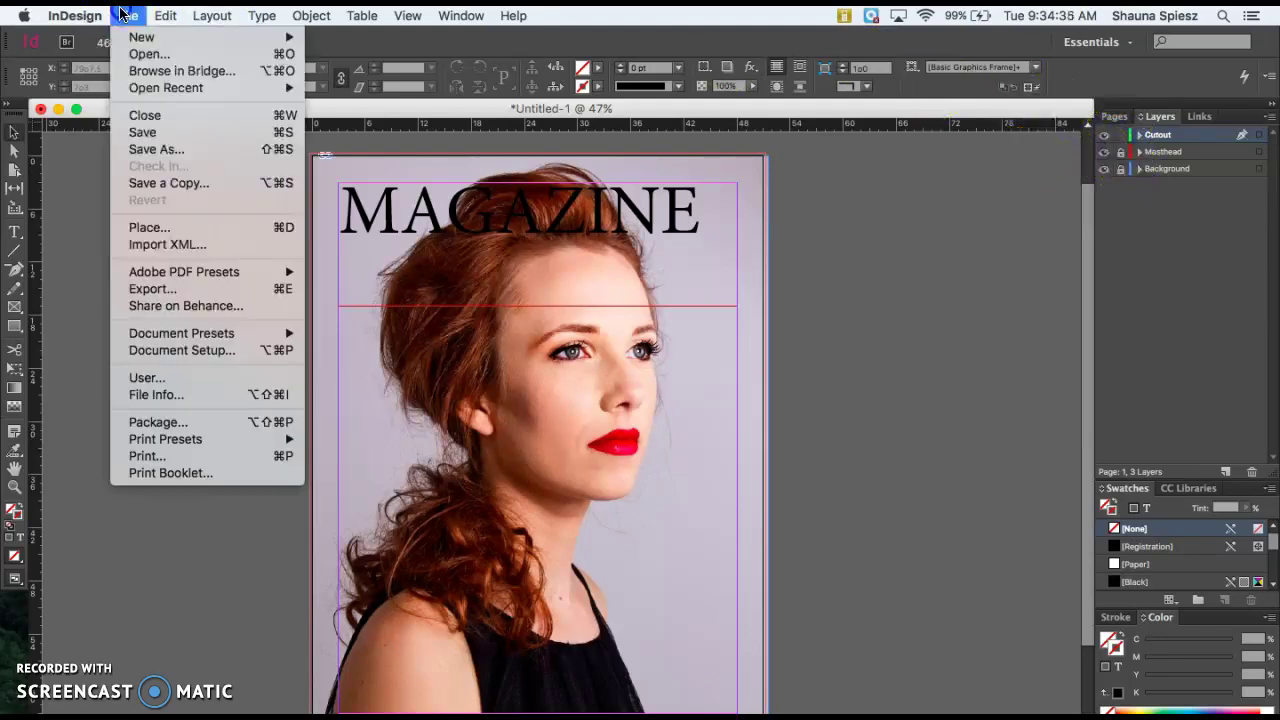
{"action": "left_click", "coordinate": [160, 228]}
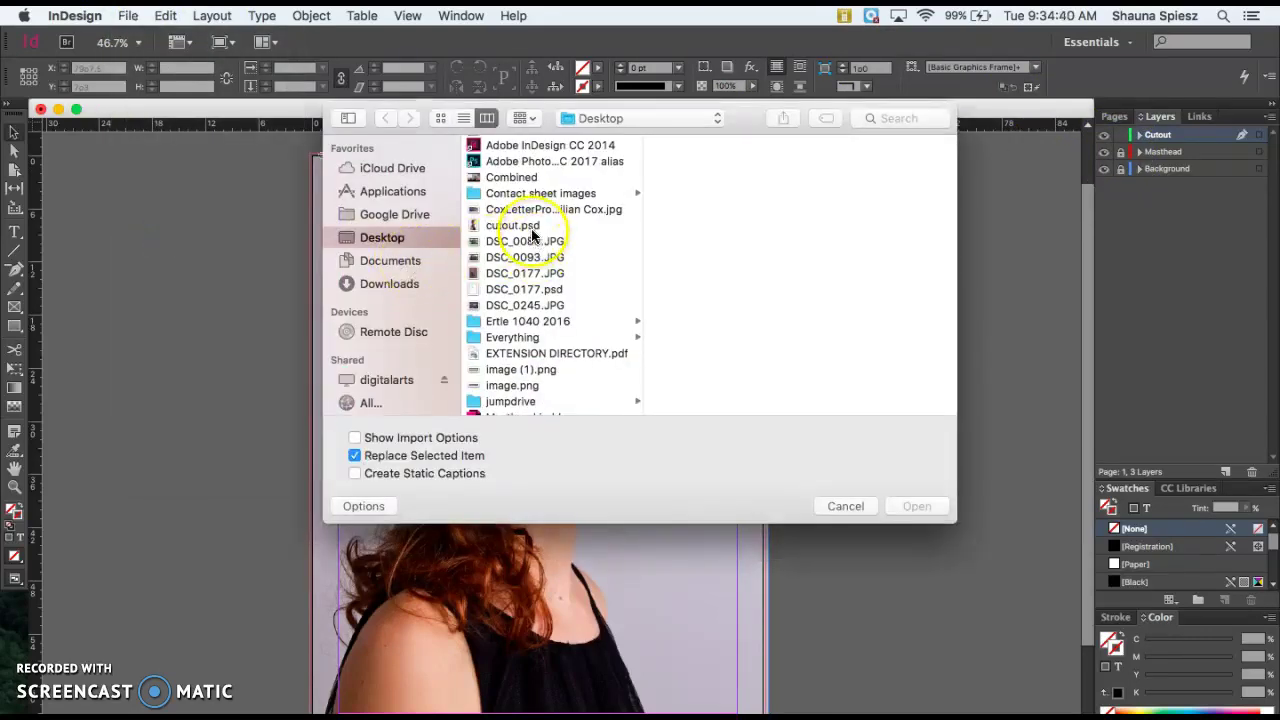
{"action": "double_click", "coordinate": [525, 218]}
{"action": "left_click_drag", "start_coordinate": [386, 243], "coordinate": [617, 523]}
{"action": "left_click", "coordinate": [14, 131]}
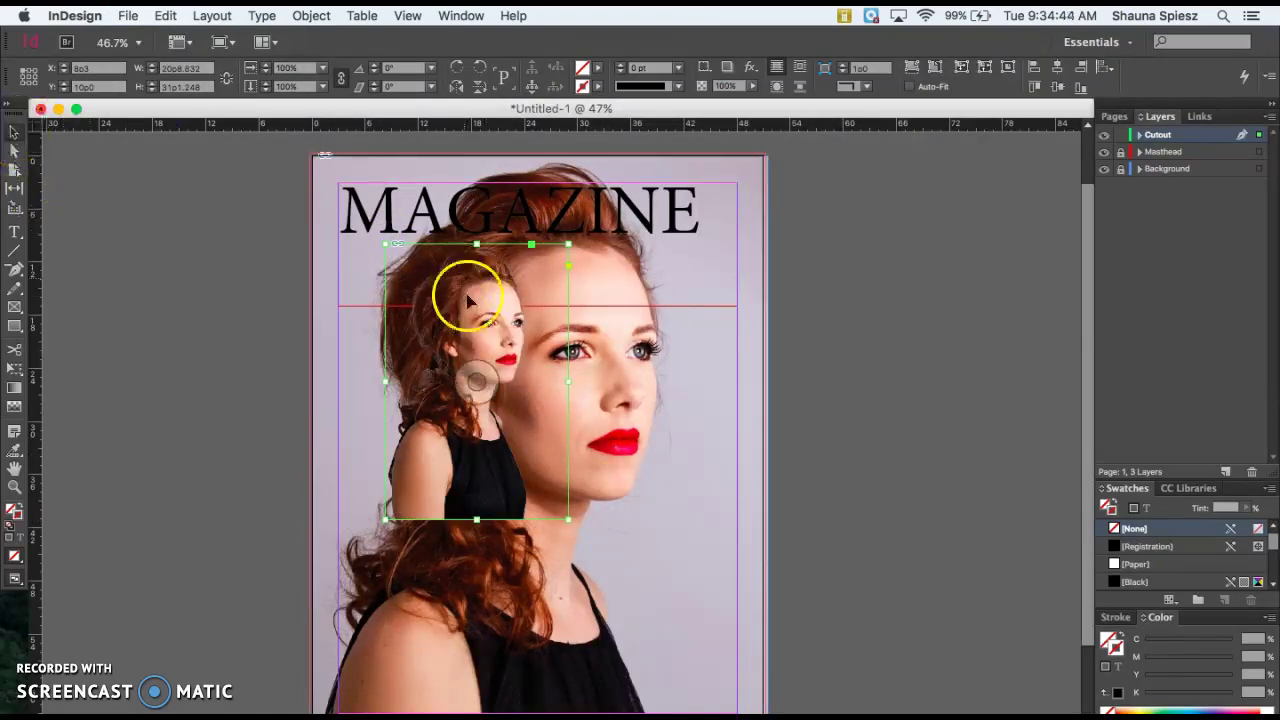
{"action": "left_click_drag", "start_coordinate": [471, 289], "coordinate": [492, 264]}
{"action": "left_click_drag", "start_coordinate": [569, 445], "coordinate": [765, 455]}
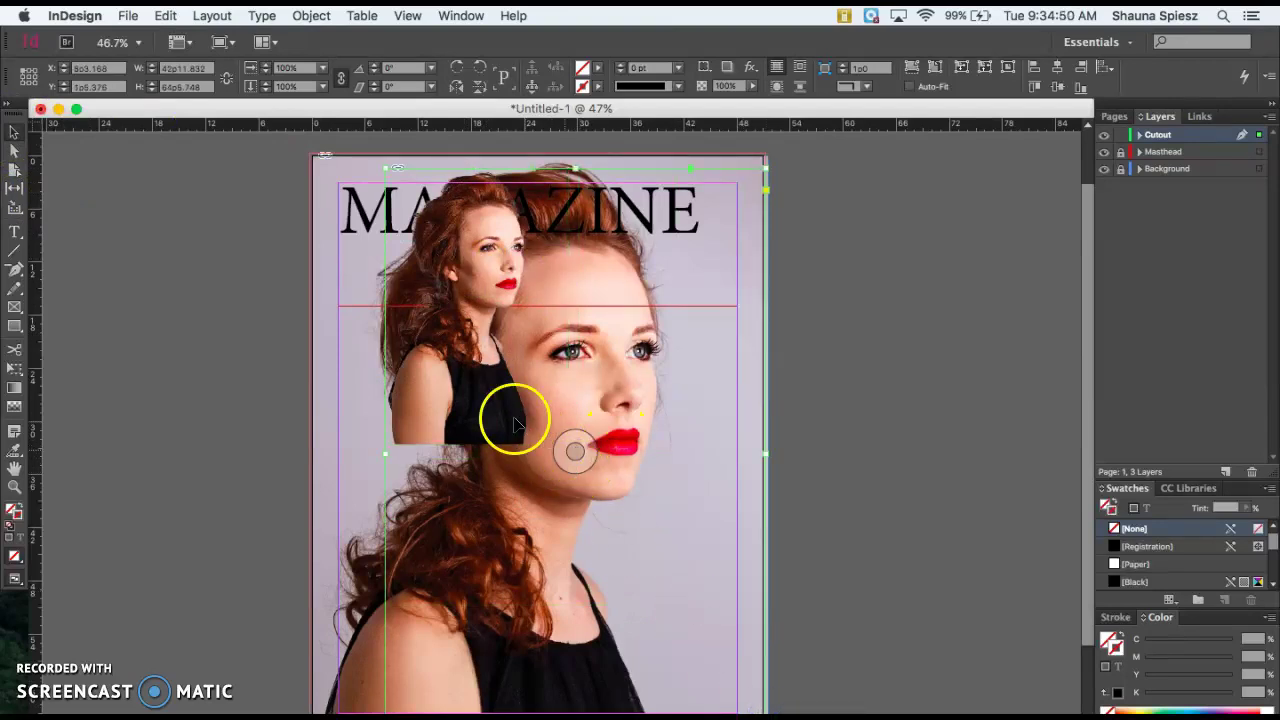
{"action": "left_click_drag", "start_coordinate": [515, 425], "coordinate": [532, 432]}
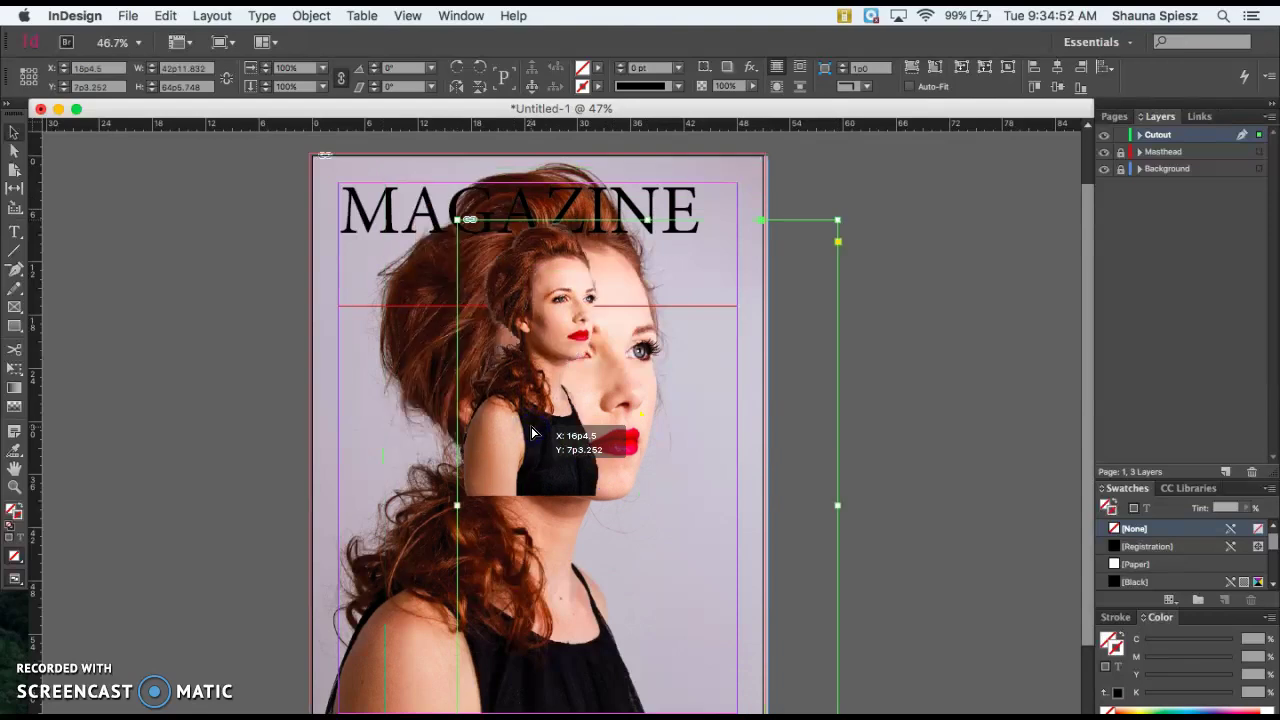
{"action": "left_click_drag", "start_coordinate": [532, 432], "coordinate": [529, 429]}
{"action": "key", "text": "Delete"}
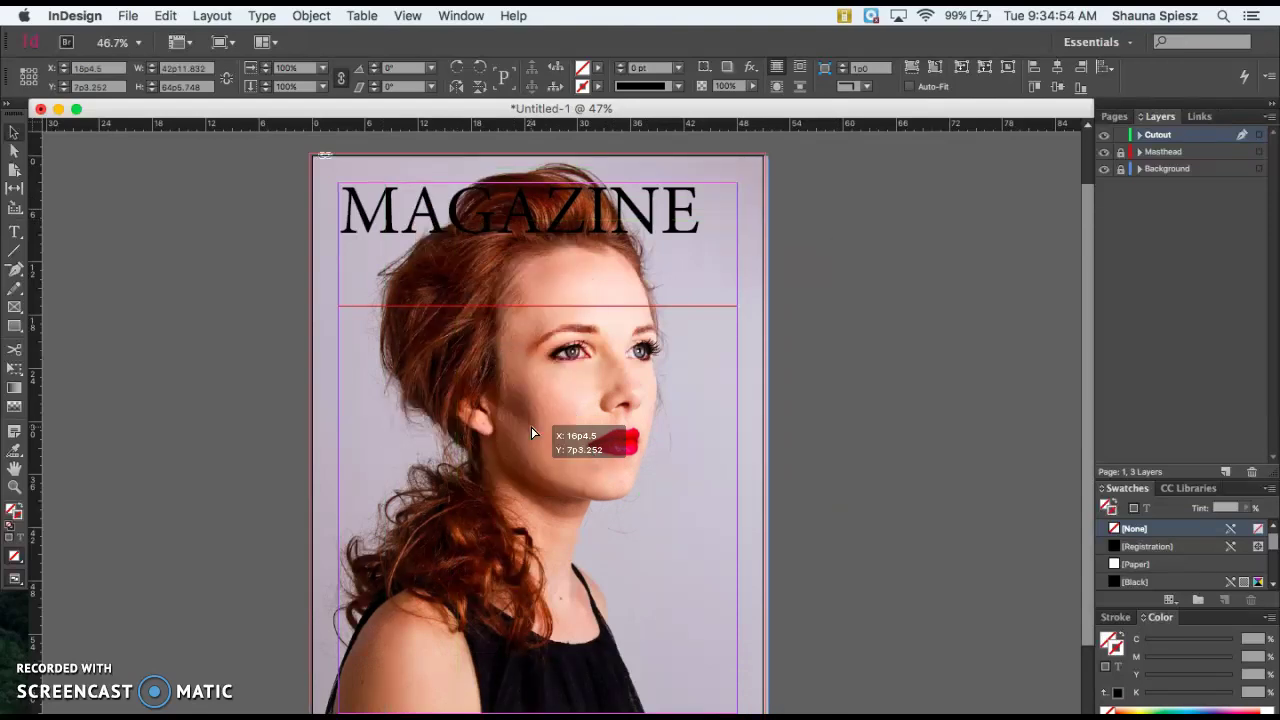
Unlock the Background layer and copy the model photo
{"action": "left_click", "coordinate": [1120, 169]}
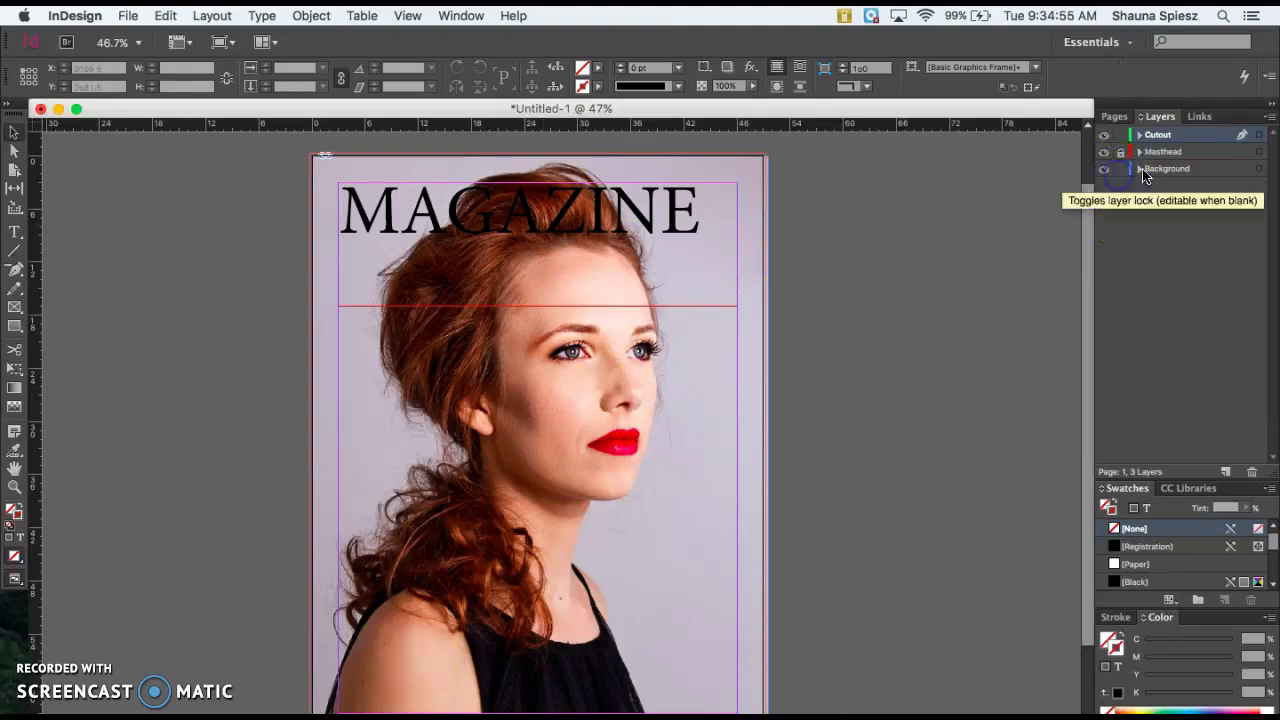
{"action": "left_click", "coordinate": [1176, 169]}
{"action": "left_click", "coordinate": [560, 442]}
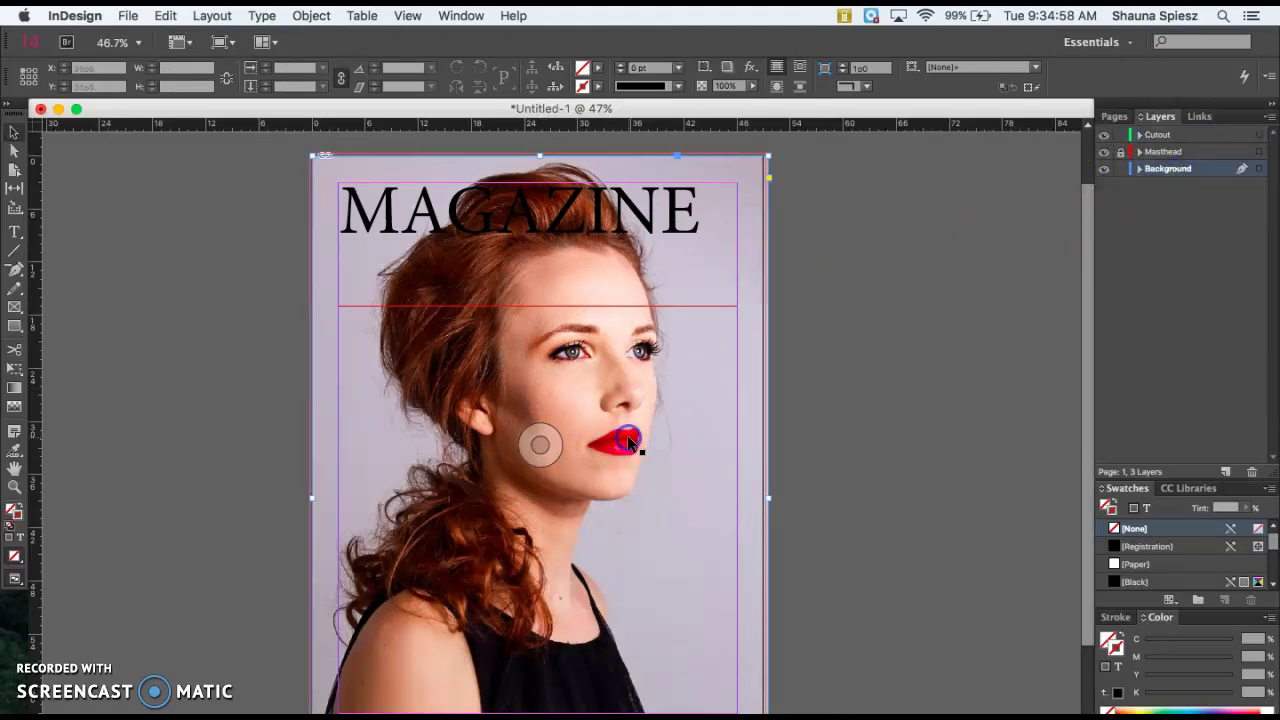
{"action": "left_click", "coordinate": [1160, 138]}
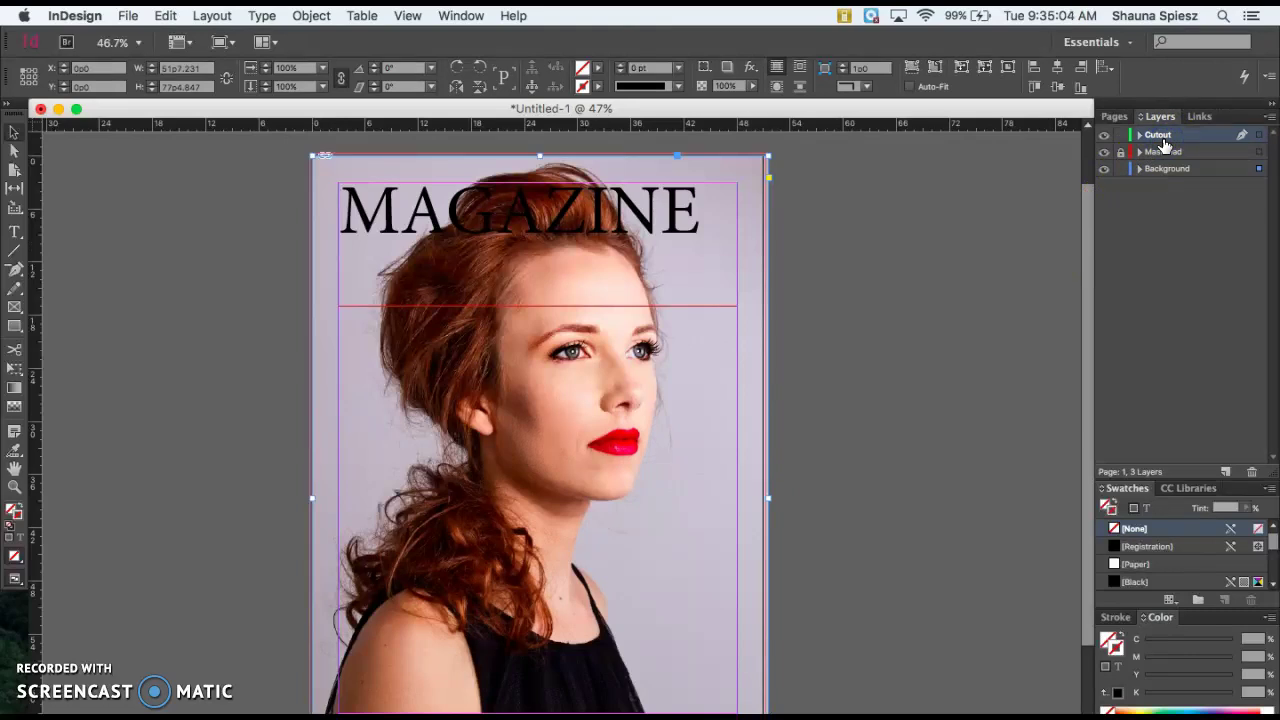
{"action": "left_click", "coordinate": [1172, 168]}
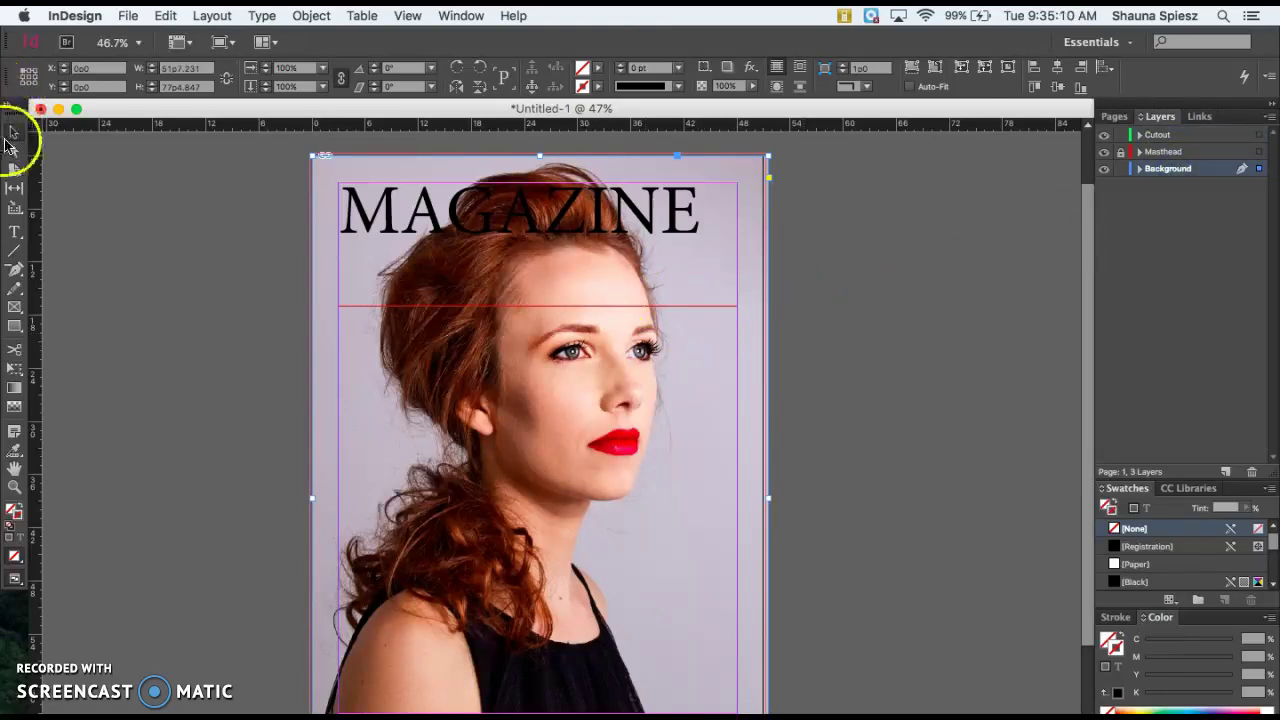
{"action": "left_click", "coordinate": [540, 445]}
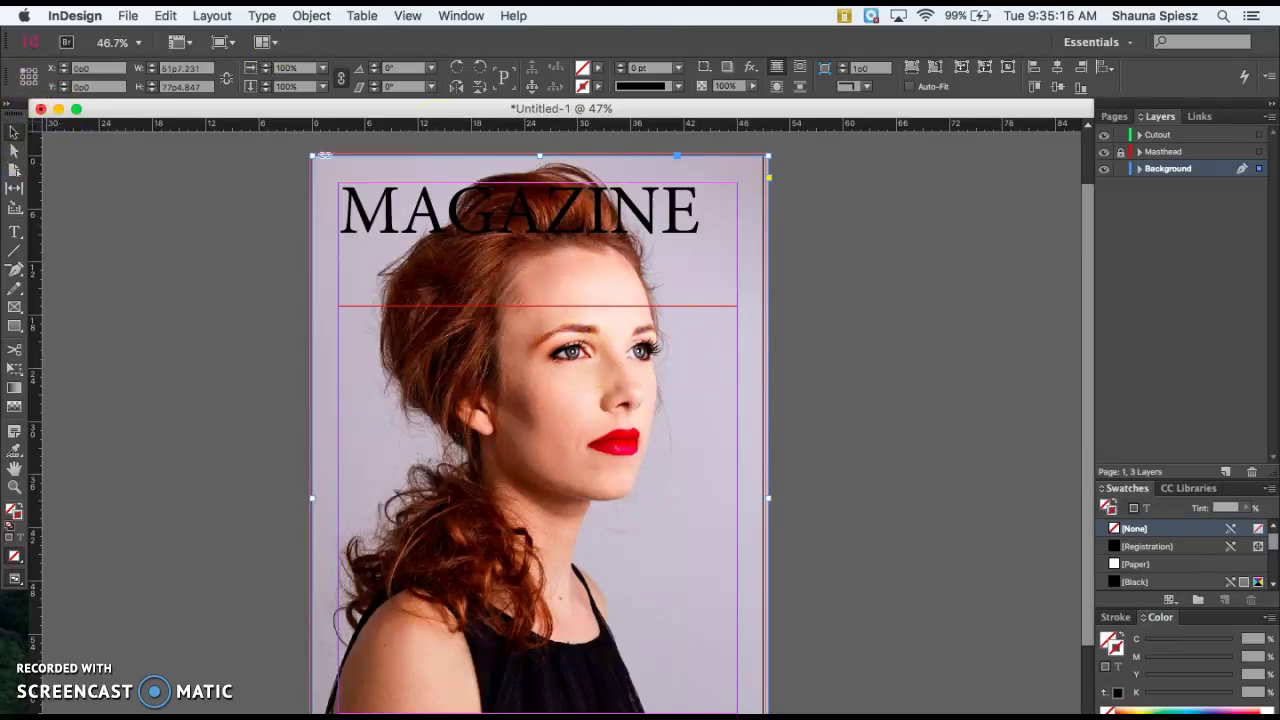
{"action": "left_click", "coordinate": [165, 15]}
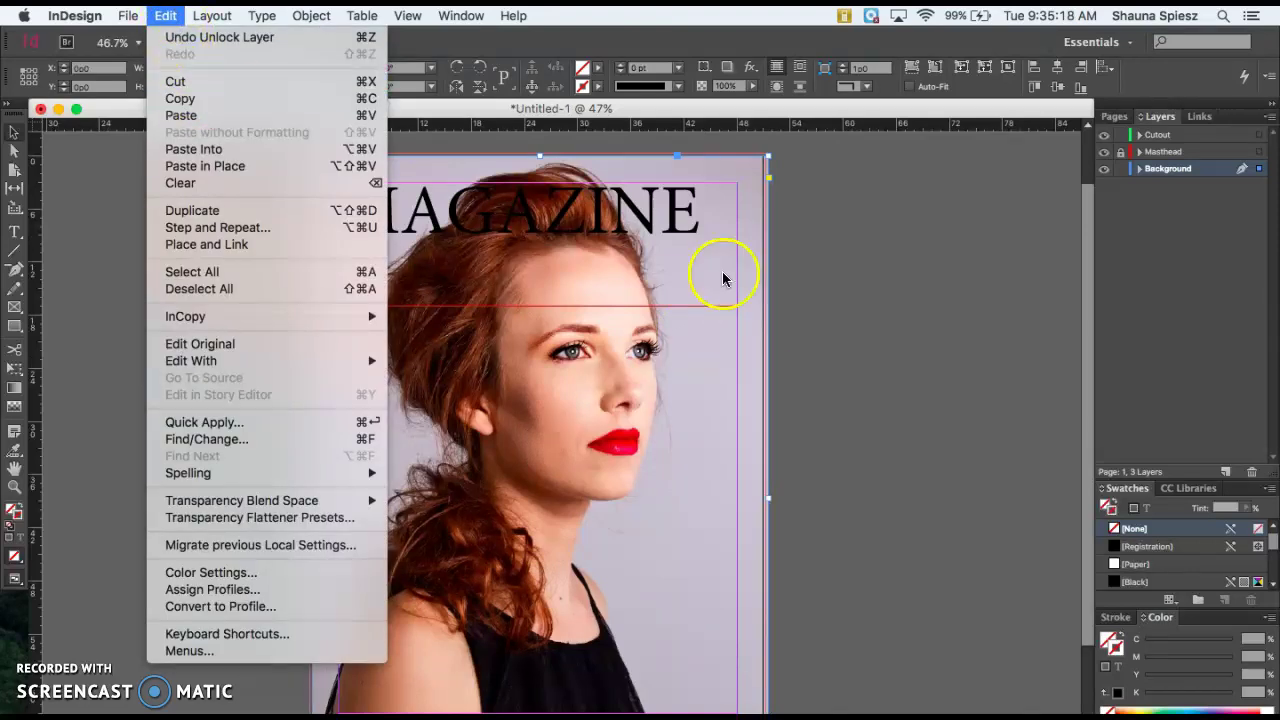
{"action": "left_click", "coordinate": [751, 334]}
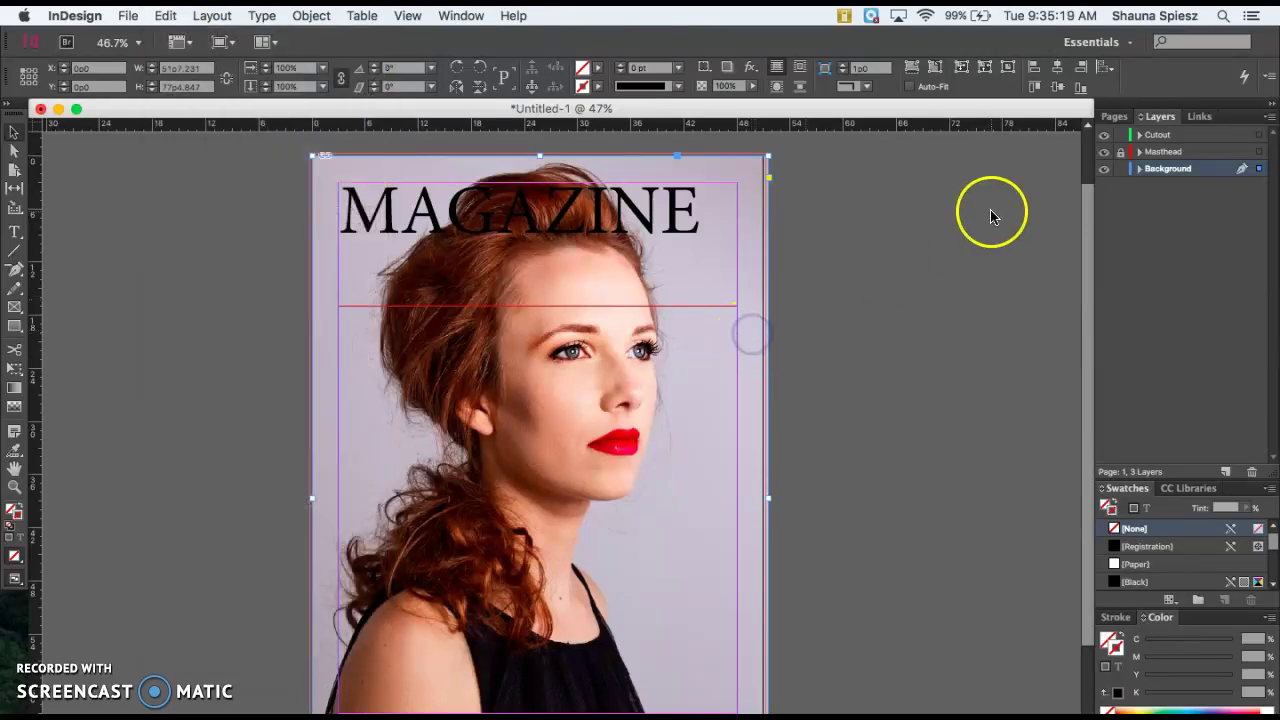
Relock the Background layer and paste the photo in place on the Cutout layer
{"action": "left_click", "coordinate": [1120, 169]}
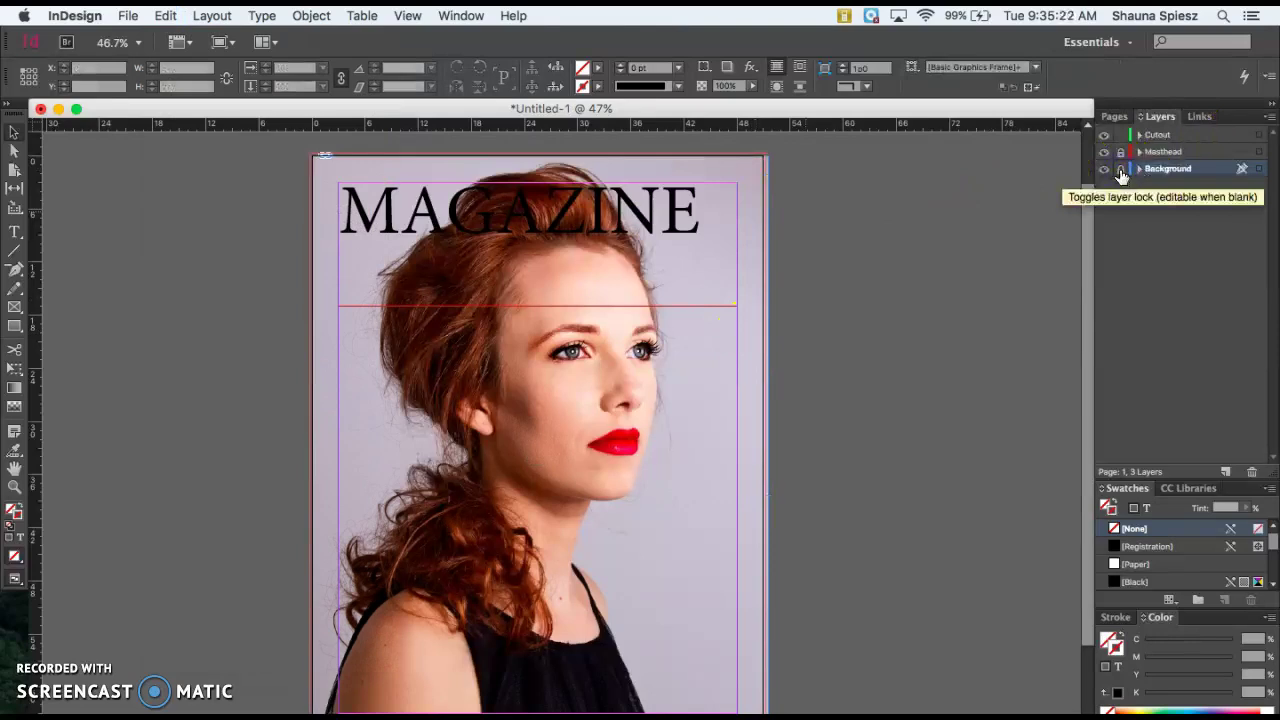
{"action": "left_click", "coordinate": [1162, 135]}
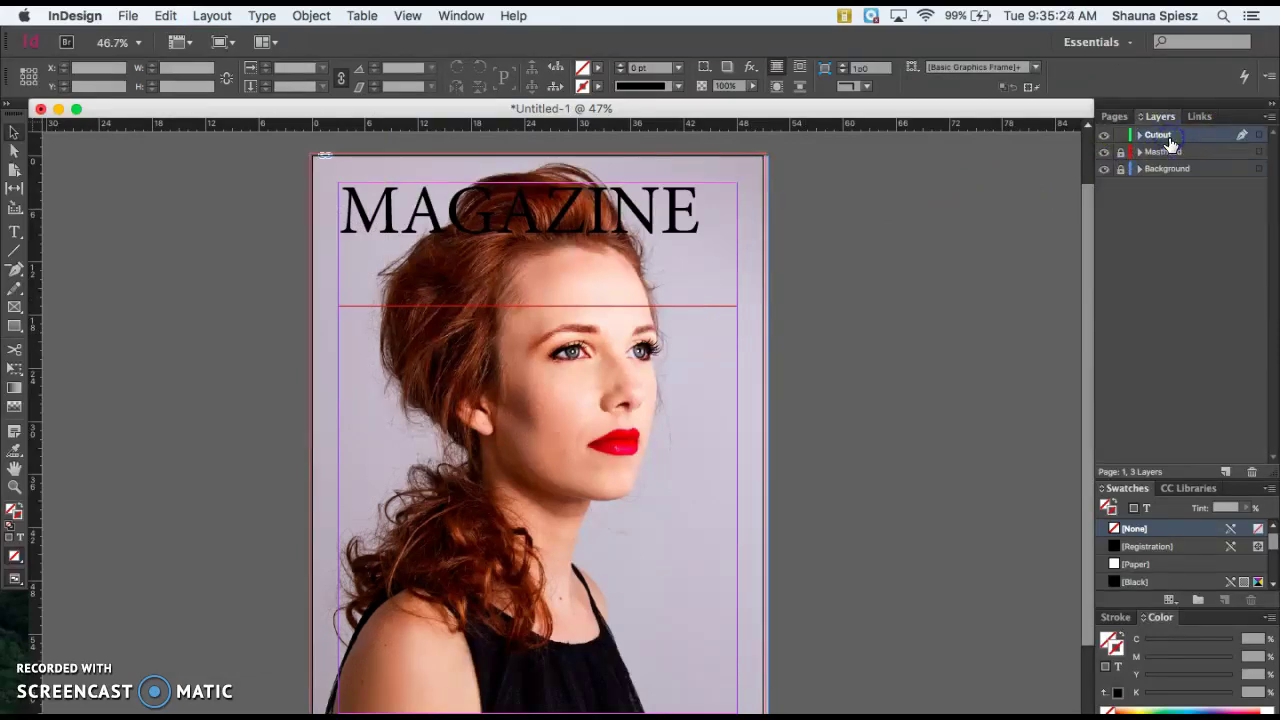
{"action": "left_click", "coordinate": [165, 15]}
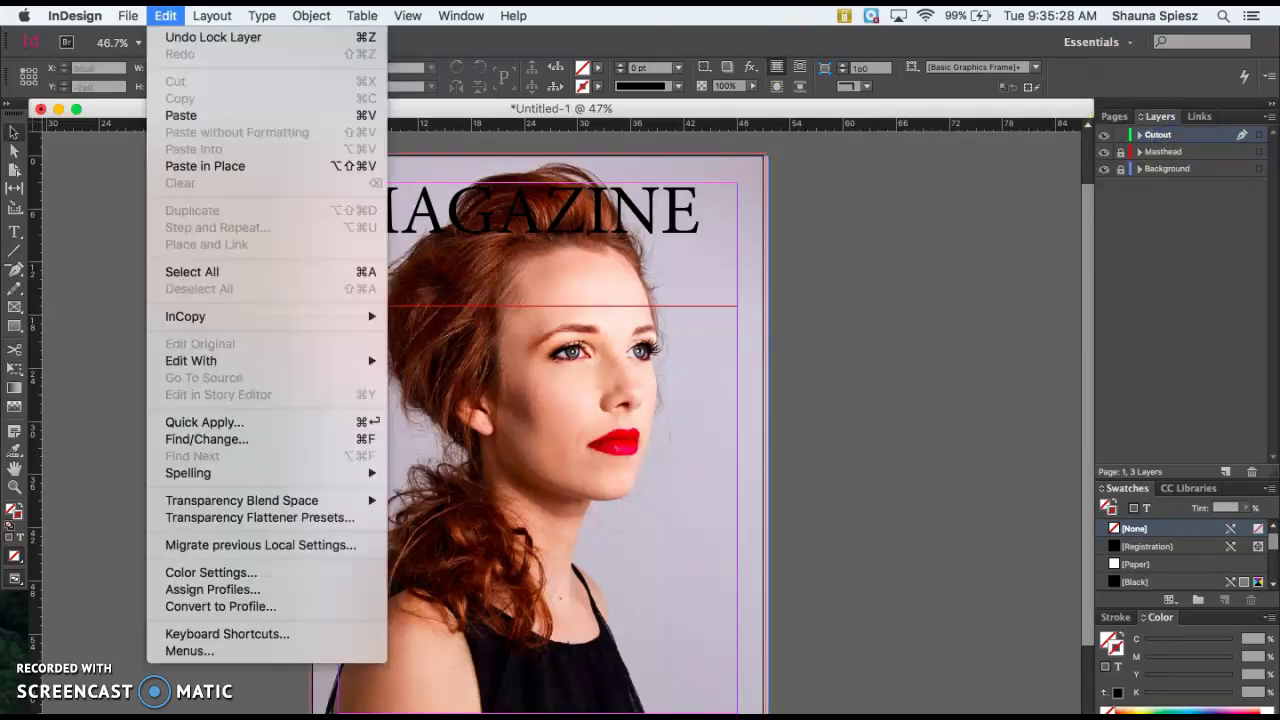
{"action": "left_click", "coordinate": [214, 166]}
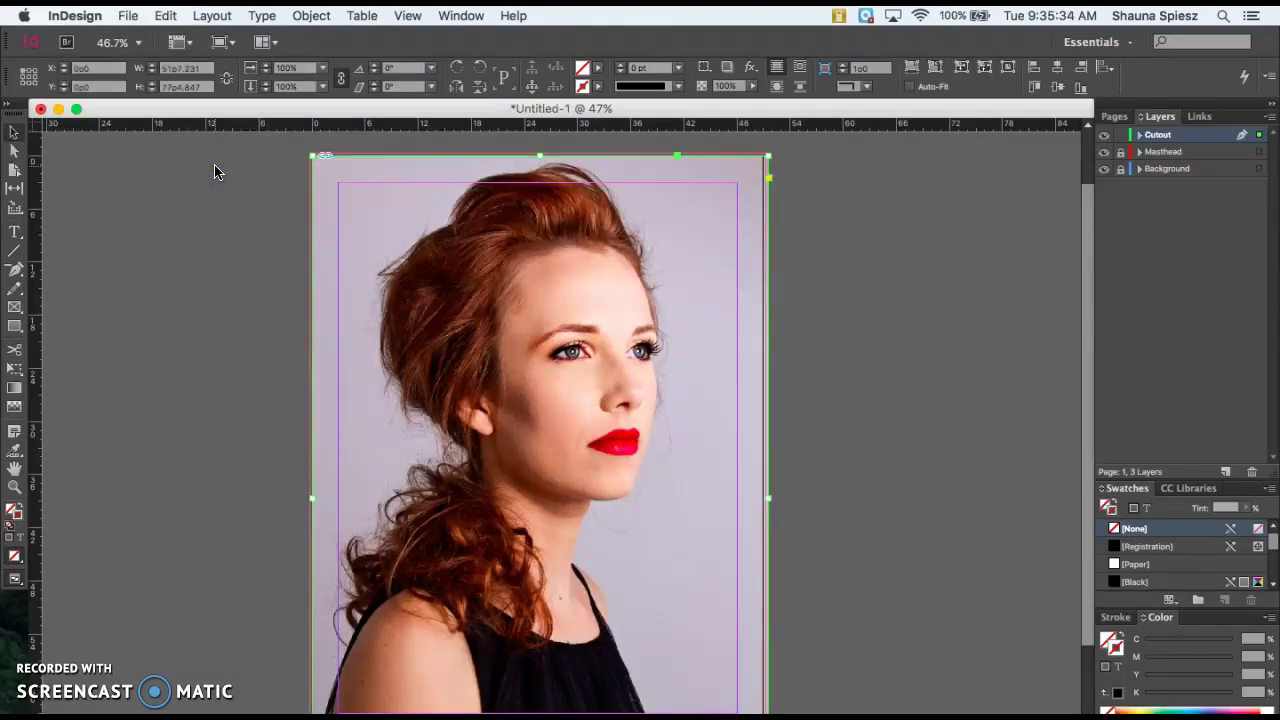
{"action": "left_click", "coordinate": [540, 445]}
In the Links panel, expand the Model.jpg group and select its second copy
{"action": "left_click", "coordinate": [1179, 137]}
{"action": "left_click", "coordinate": [1181, 140]}
{"action": "left_click", "coordinate": [1197, 122]}
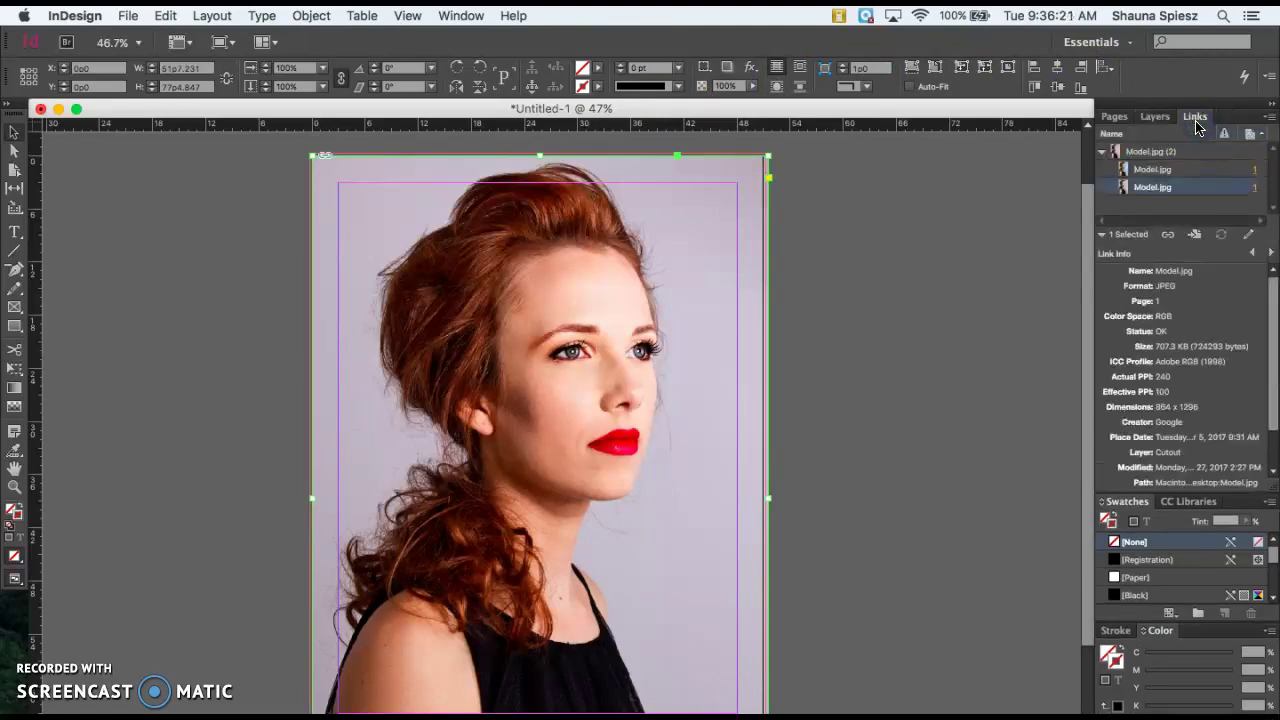
{"action": "left_click", "coordinate": [1102, 152]}
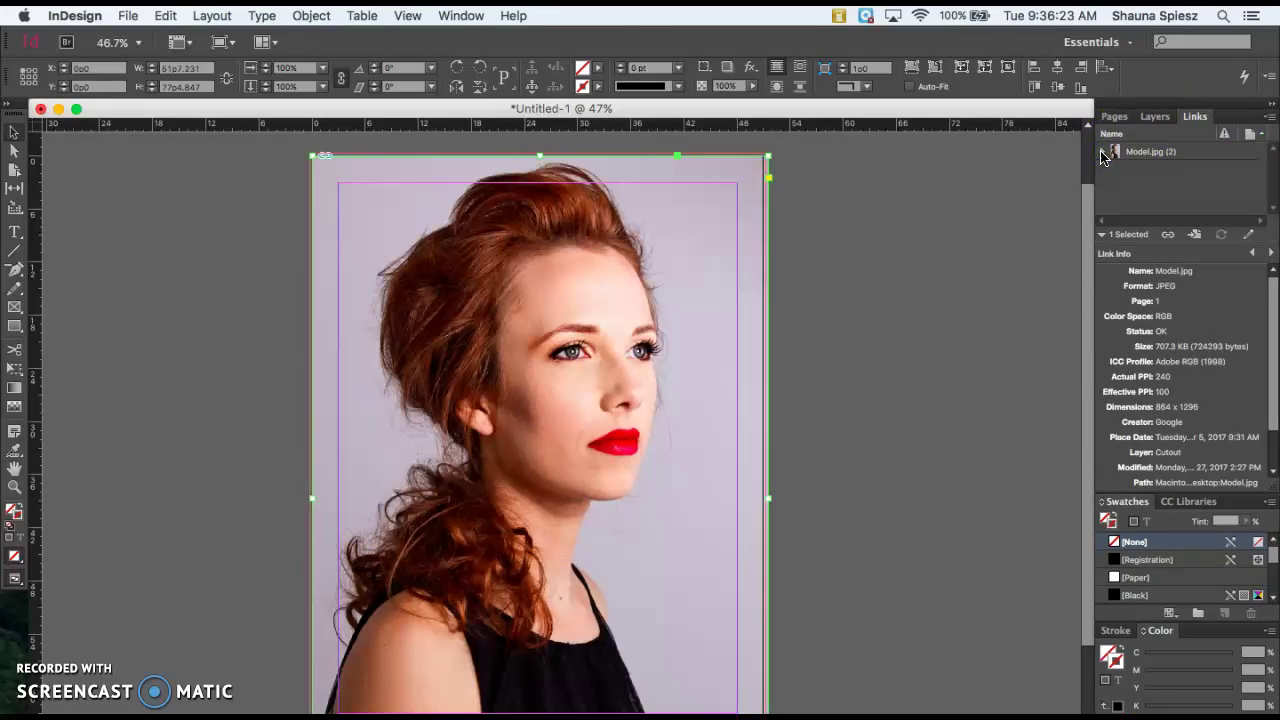
{"action": "left_click", "coordinate": [1145, 160]}
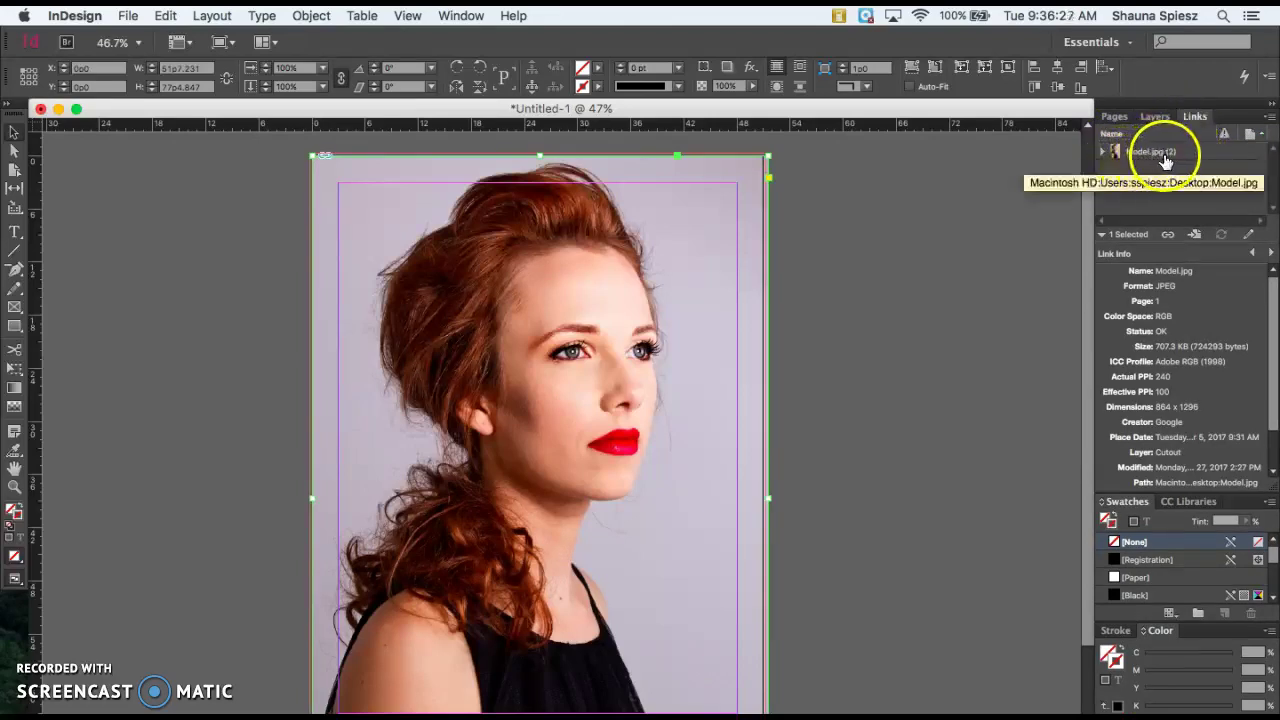
{"action": "left_click", "coordinate": [1103, 155]}
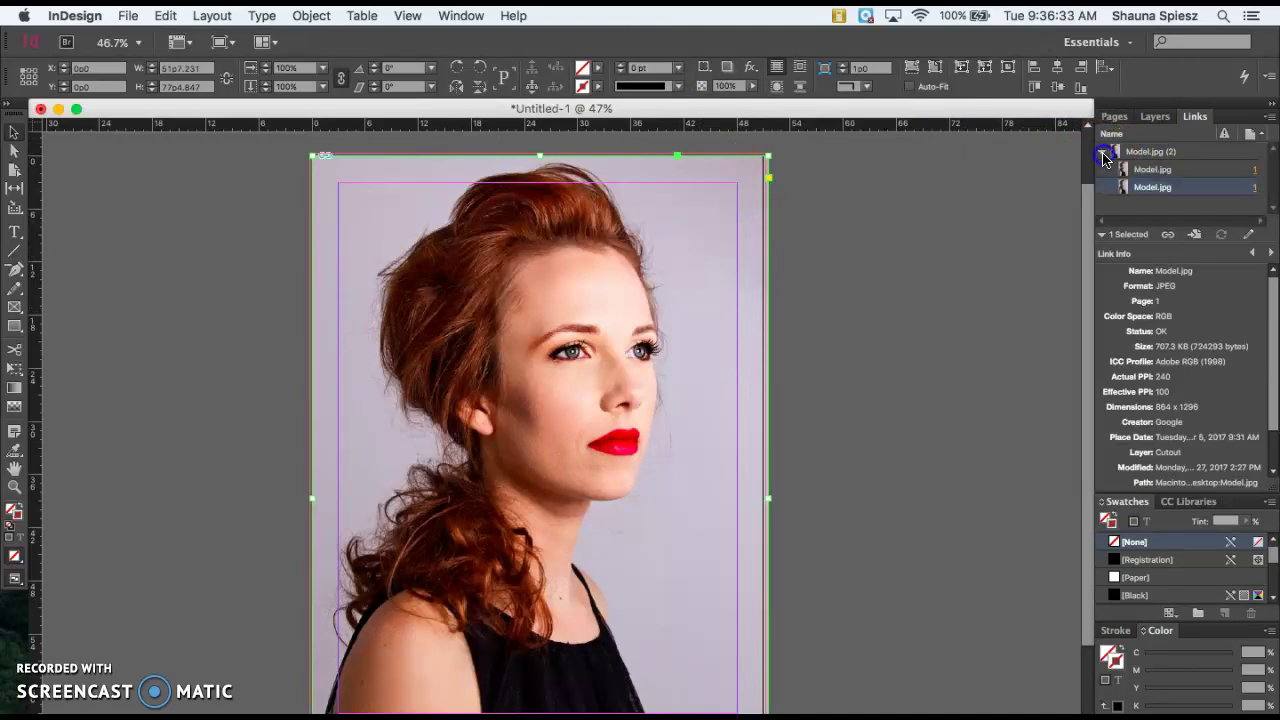
{"action": "left_click", "coordinate": [1165, 190]}
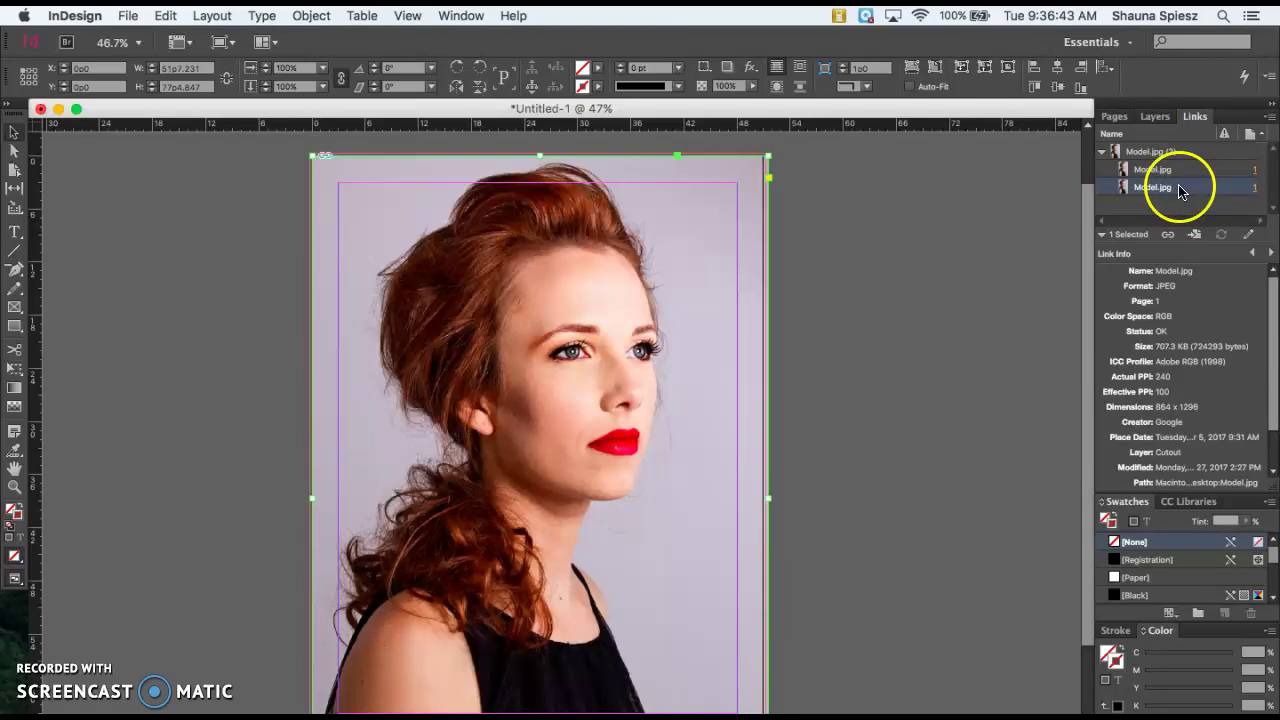
Relink the second Model.jpg copy to cutout.psd
{"action": "right_click", "coordinate": [1180, 190]}
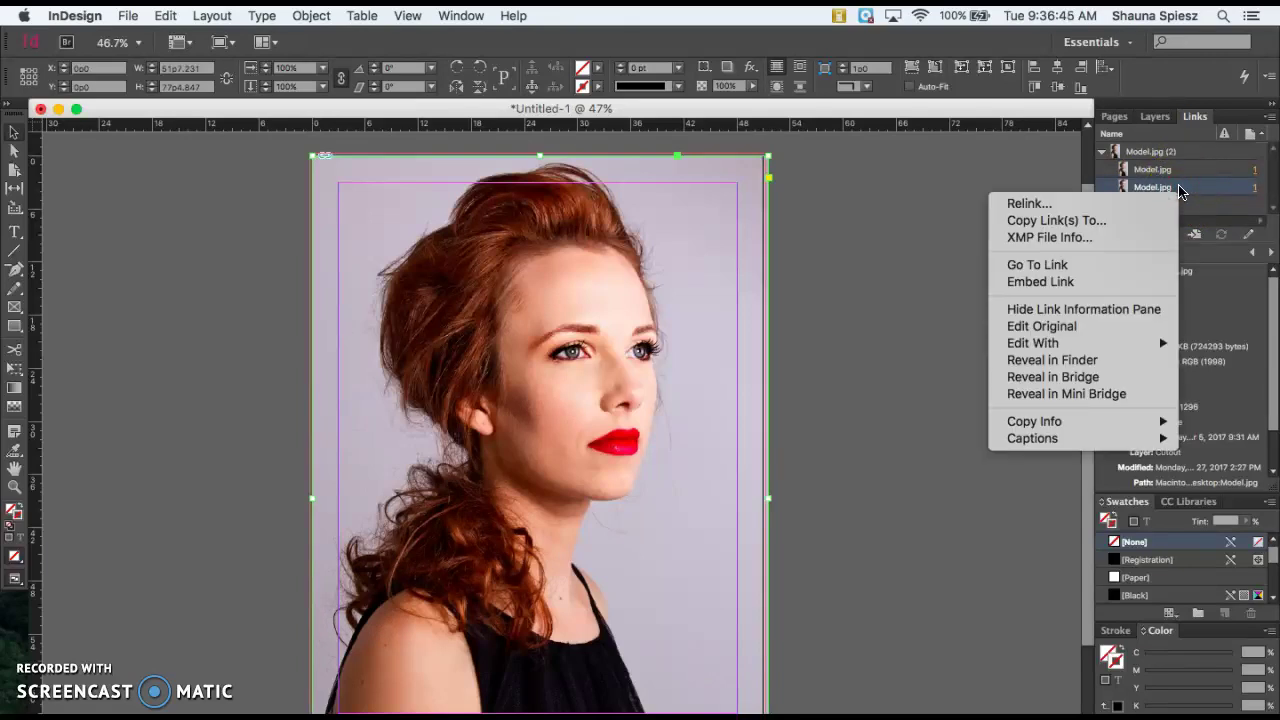
{"action": "left_click_drag", "start_coordinate": [1180, 190], "coordinate": [1143, 208]}
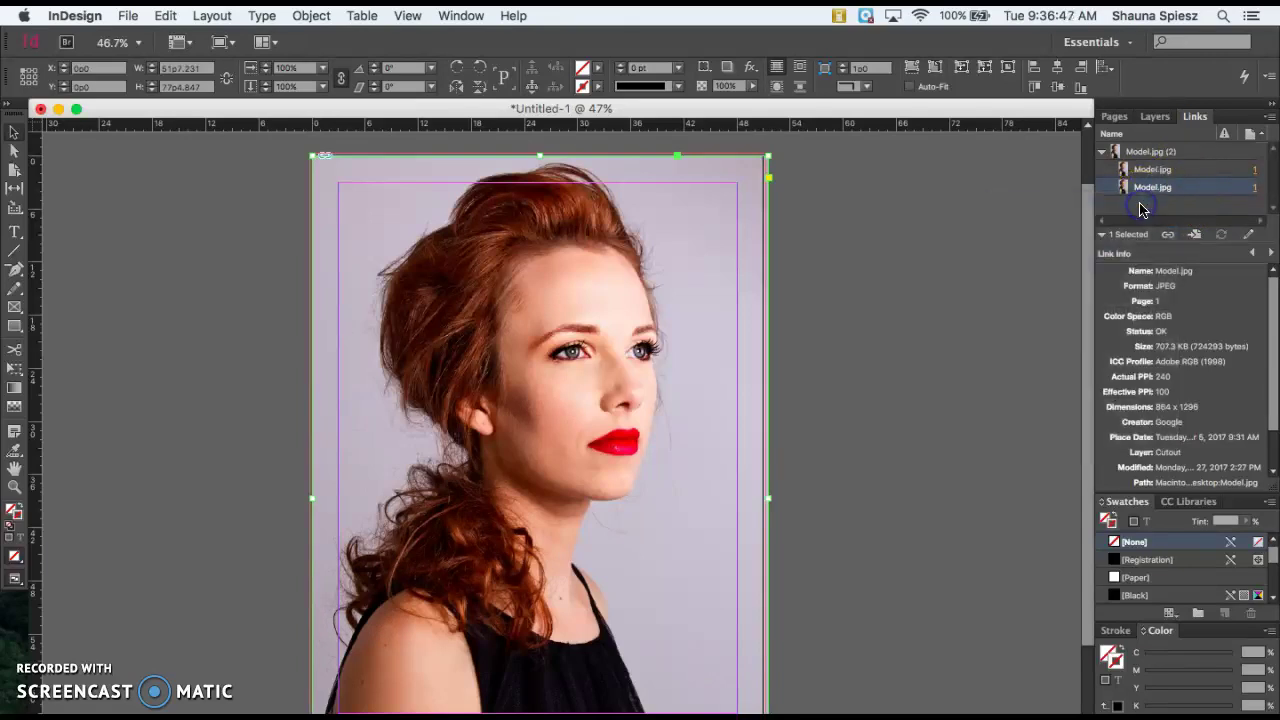
{"action": "left_click", "coordinate": [535, 243]}
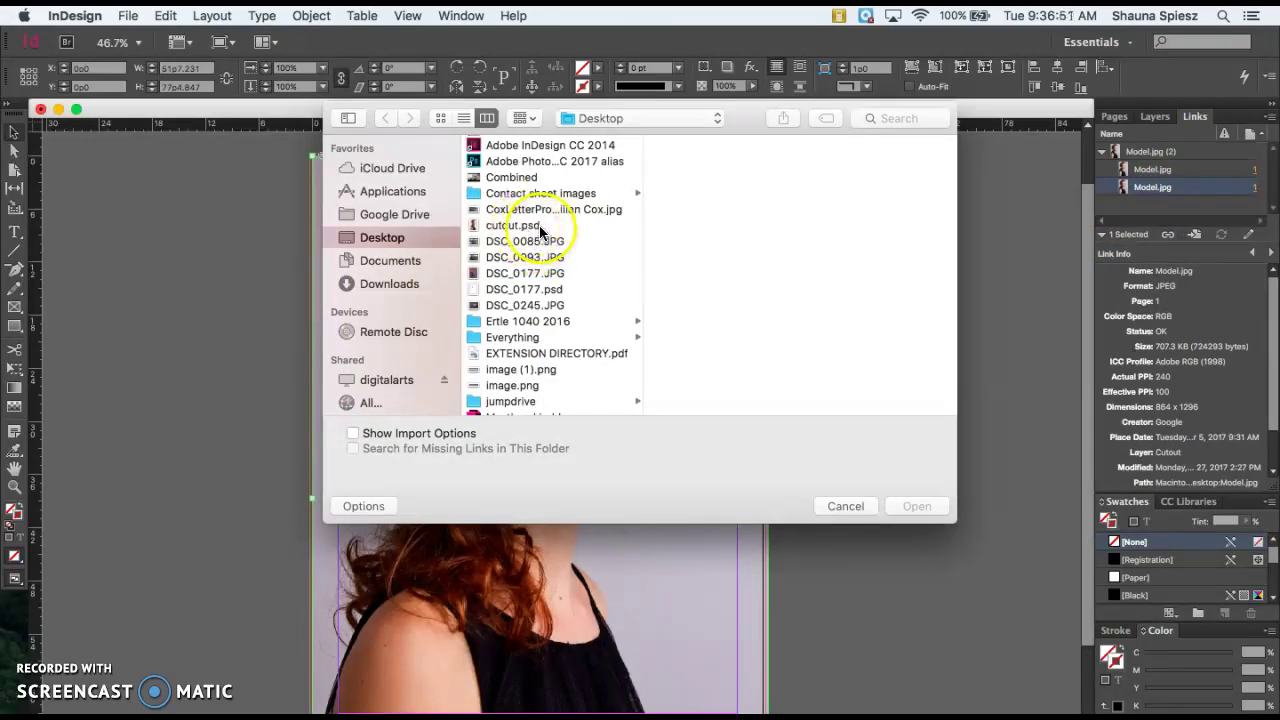
{"action": "left_click", "coordinate": [538, 226]}
{"action": "double_click", "coordinate": [537, 226]}
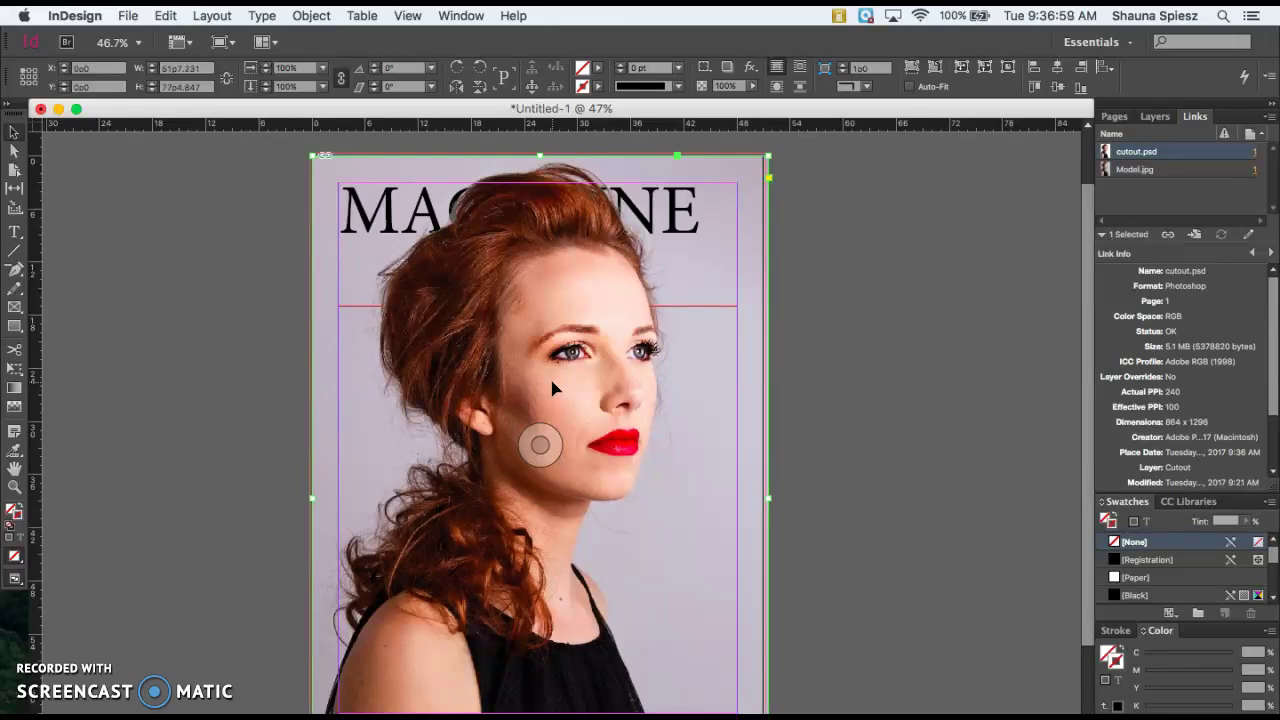
Draw an empty text frame beside the model's face with the Type tool
{"action": "left_click", "coordinate": [1114, 118]}
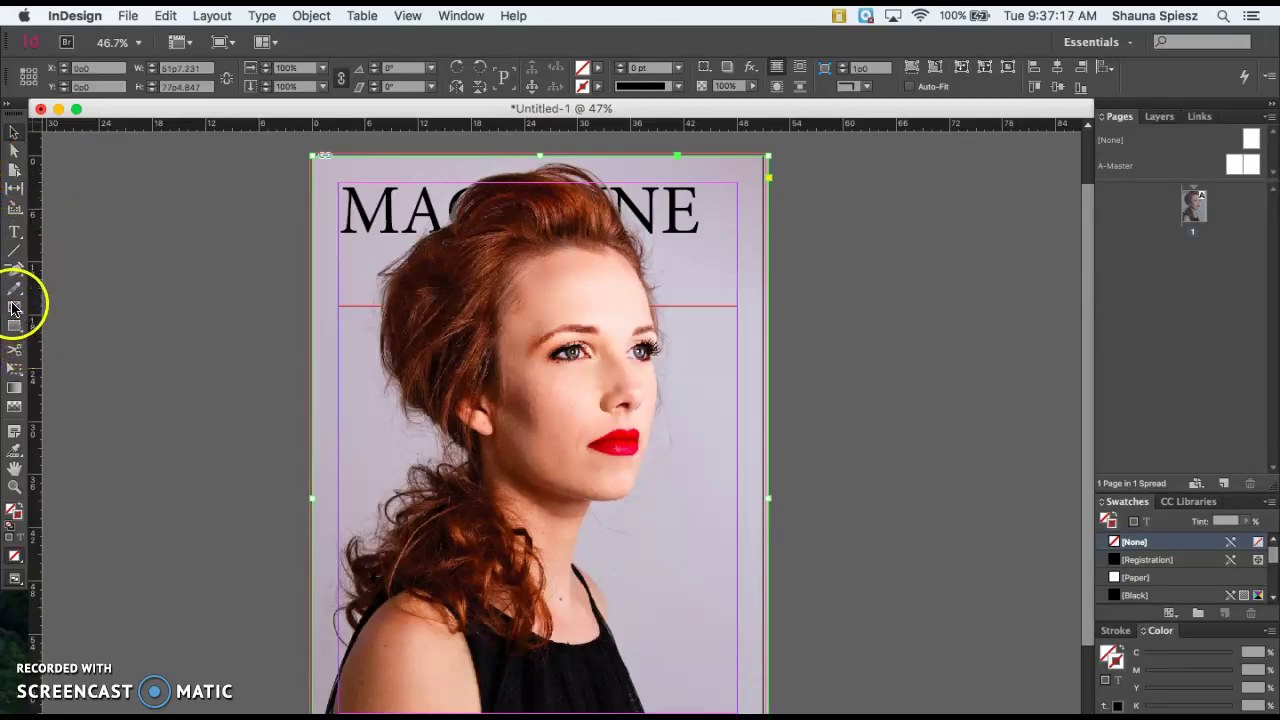
{"action": "left_click", "coordinate": [12, 232]}
{"action": "left_click_drag", "start_coordinate": [645, 350], "coordinate": [733, 507]}
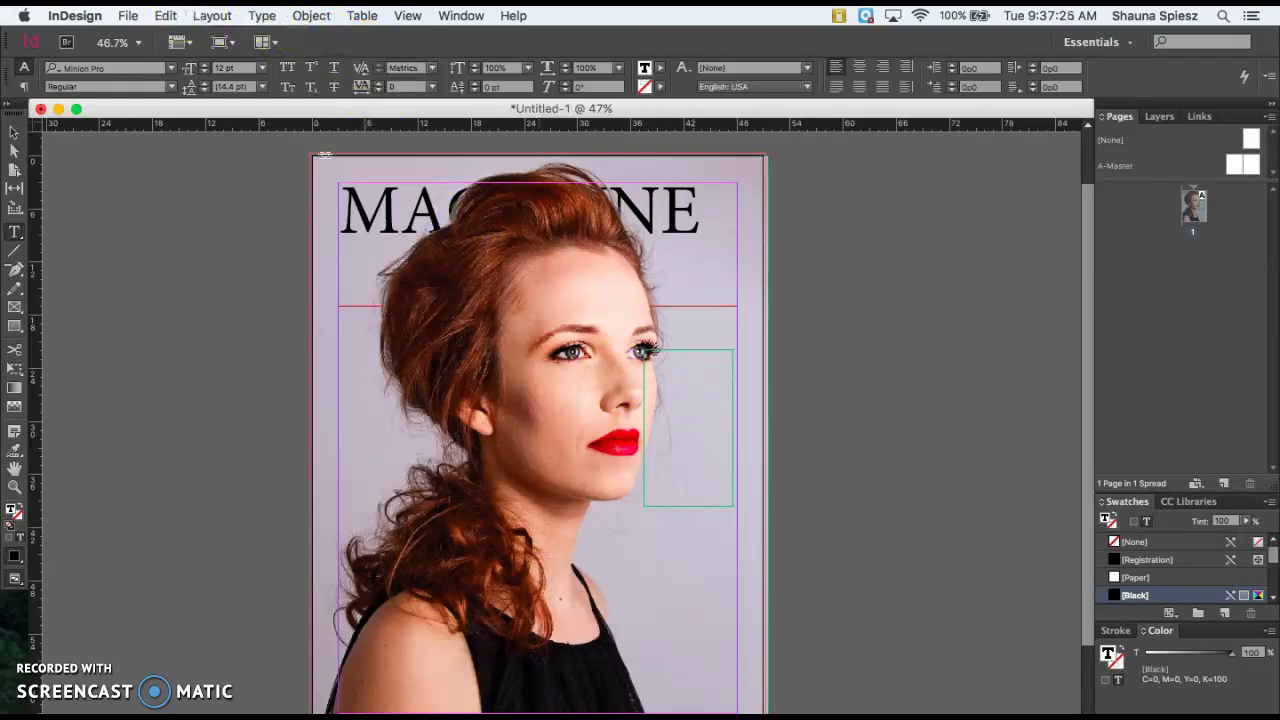
{"action": "left_click", "coordinate": [128, 15]}
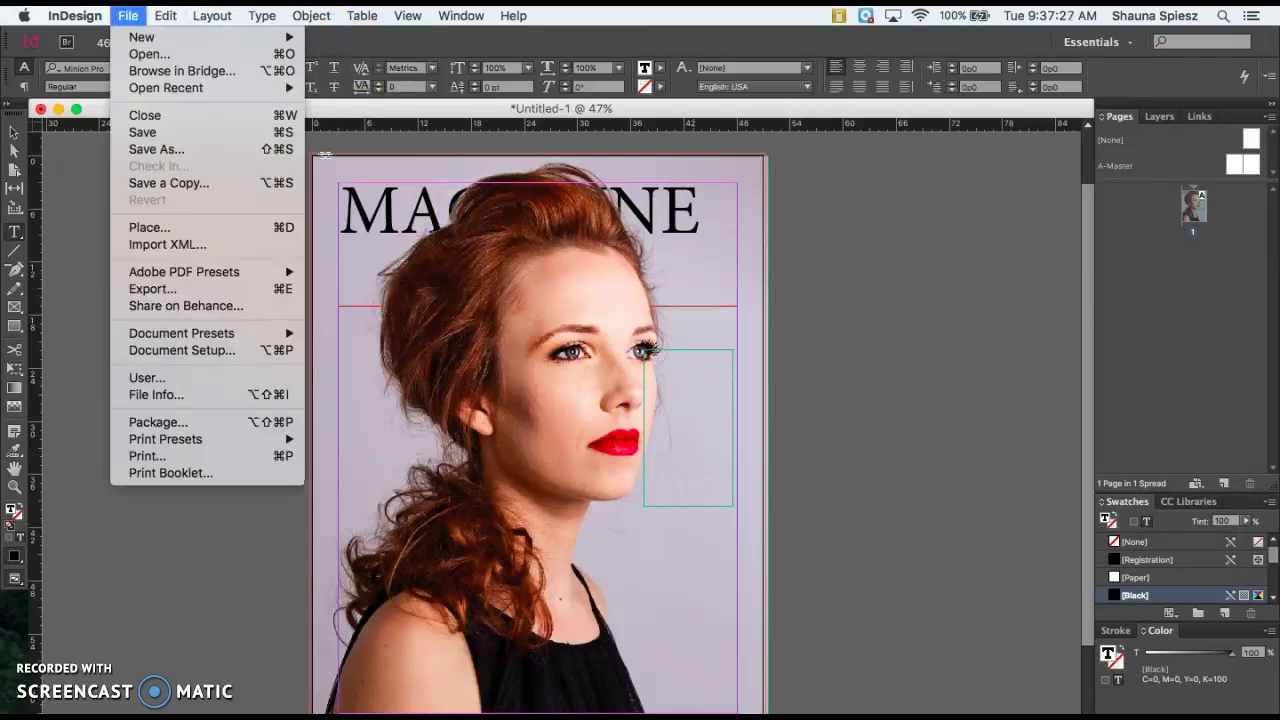
Bring up the Export dialog to save Untitled-1 as a JPEG in Documents
{"action": "left_click", "coordinate": [195, 290]}
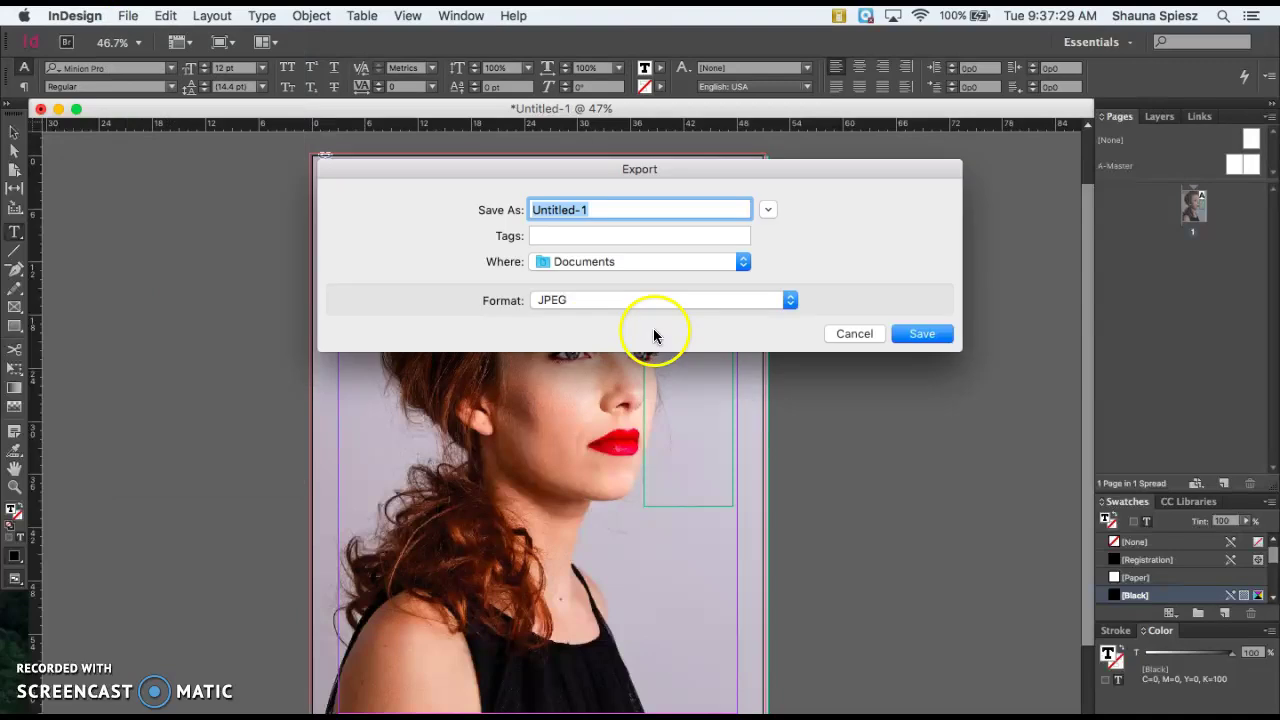